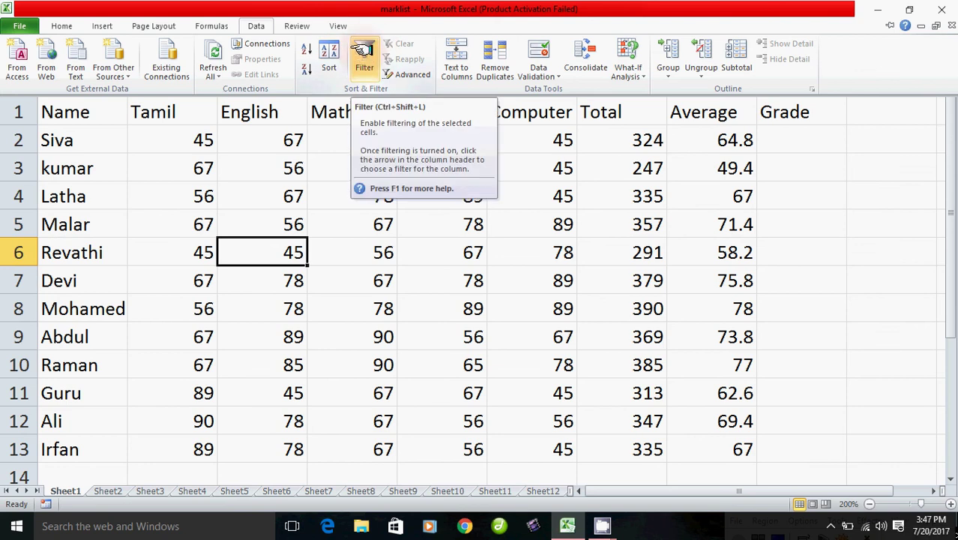
{"action": "double_click", "coordinate": [254, 26]}
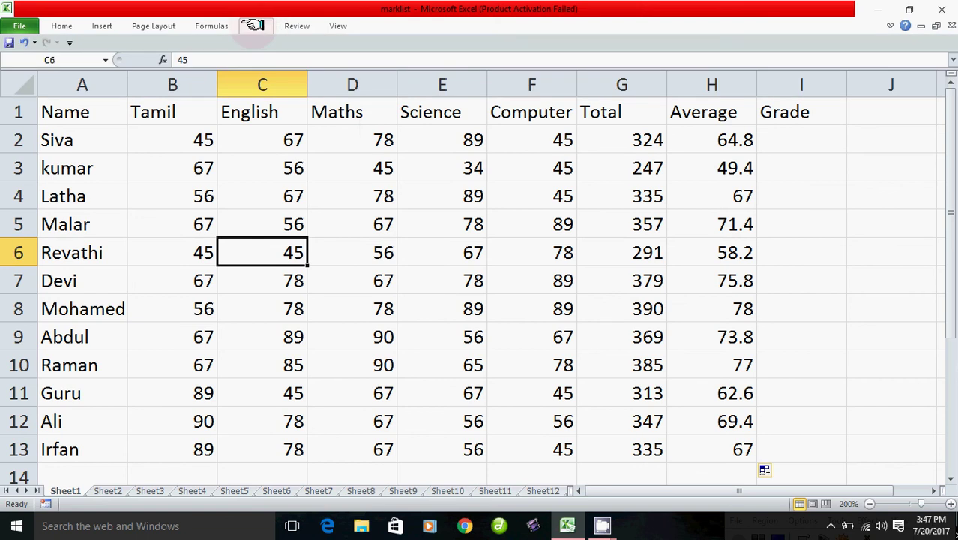
{"action": "left_click", "coordinate": [253, 26]}
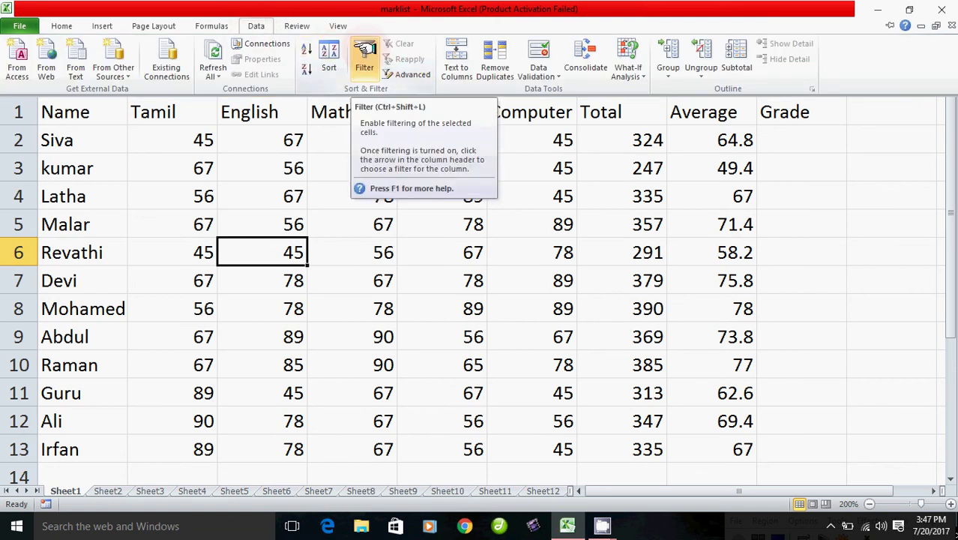
{"action": "left_click", "coordinate": [313, 219]}
{"action": "left_click", "coordinate": [314, 219]}
{"action": "left_click", "coordinate": [135, 111]}
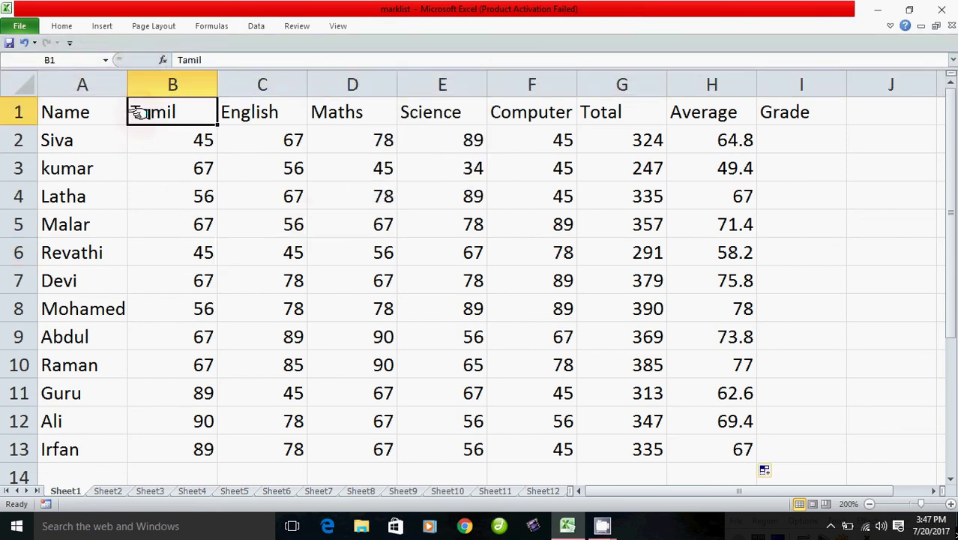
{"action": "left_click", "coordinate": [105, 112]}
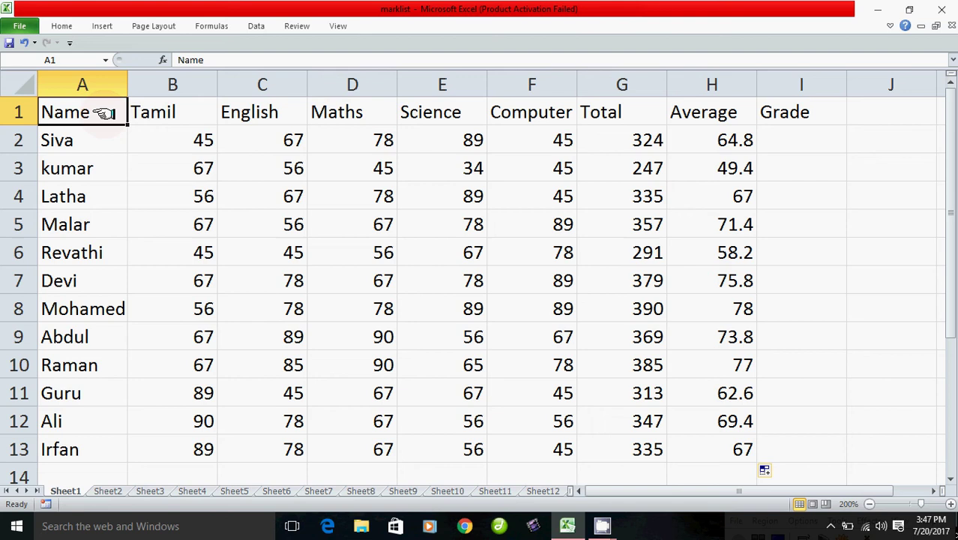
{"action": "left_click", "coordinate": [150, 112]}
{"action": "left_click", "coordinate": [229, 111]}
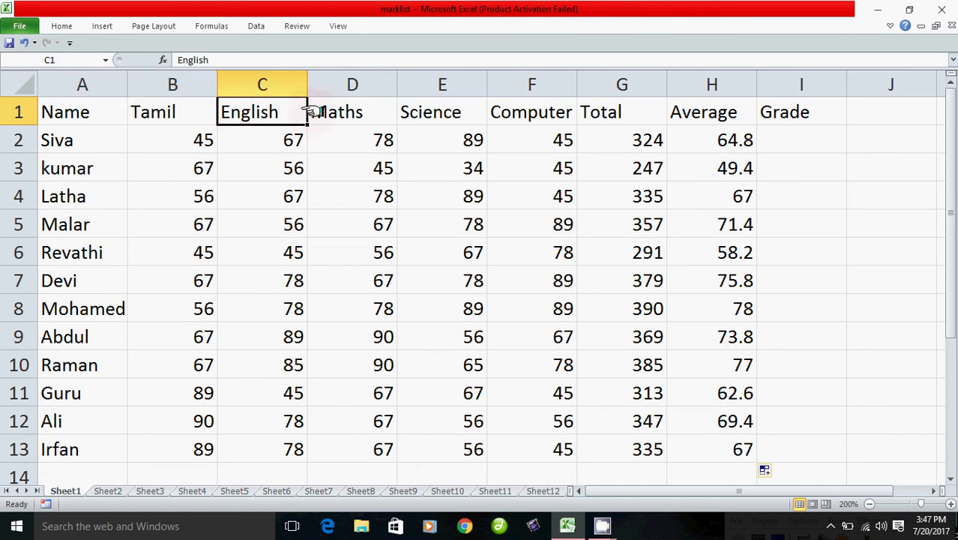
{"action": "left_click", "coordinate": [310, 109]}
Step: Turn on filtering for the mark list, starting from the Name heading in A1
{"action": "left_click", "coordinate": [65, 119]}
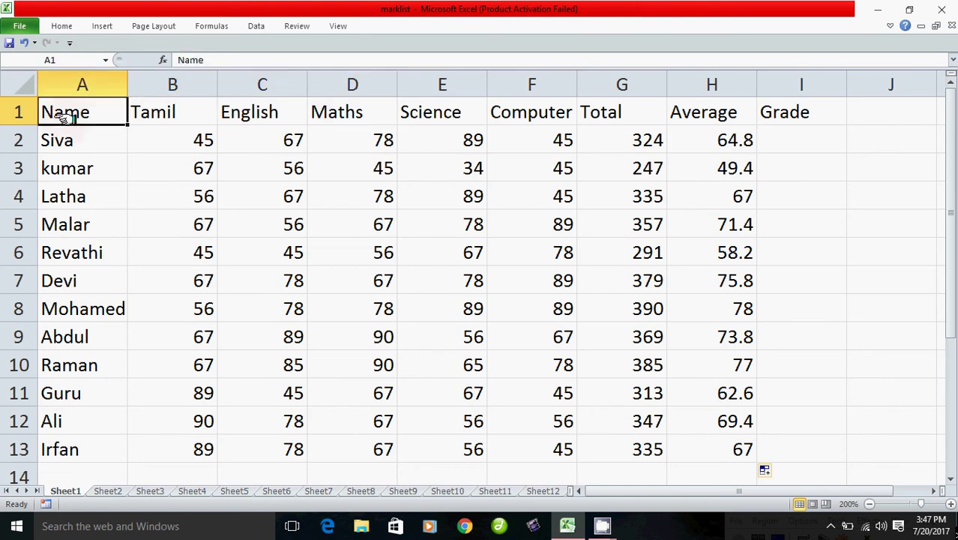
{"action": "left_click", "coordinate": [260, 26]}
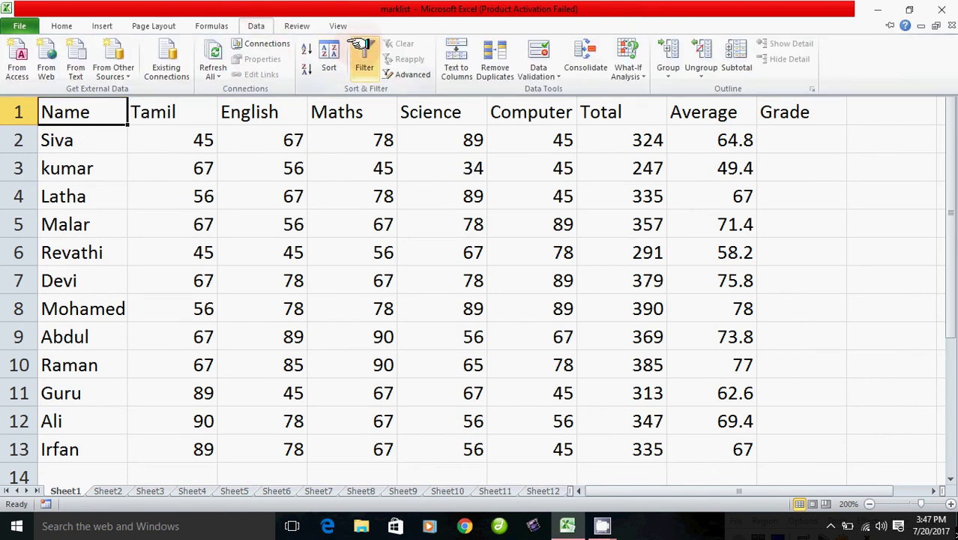
{"action": "left_click", "coordinate": [365, 60]}
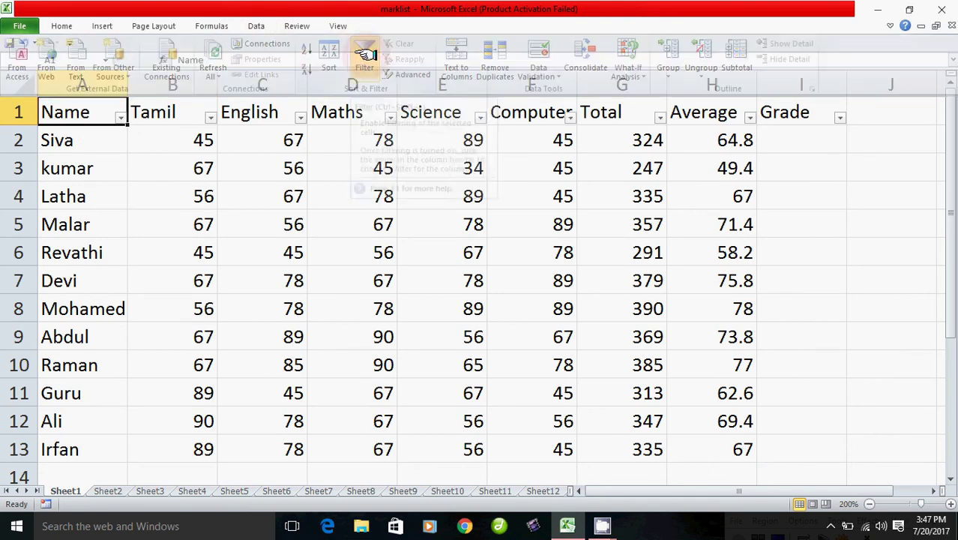
{"action": "left_click", "coordinate": [134, 226]}
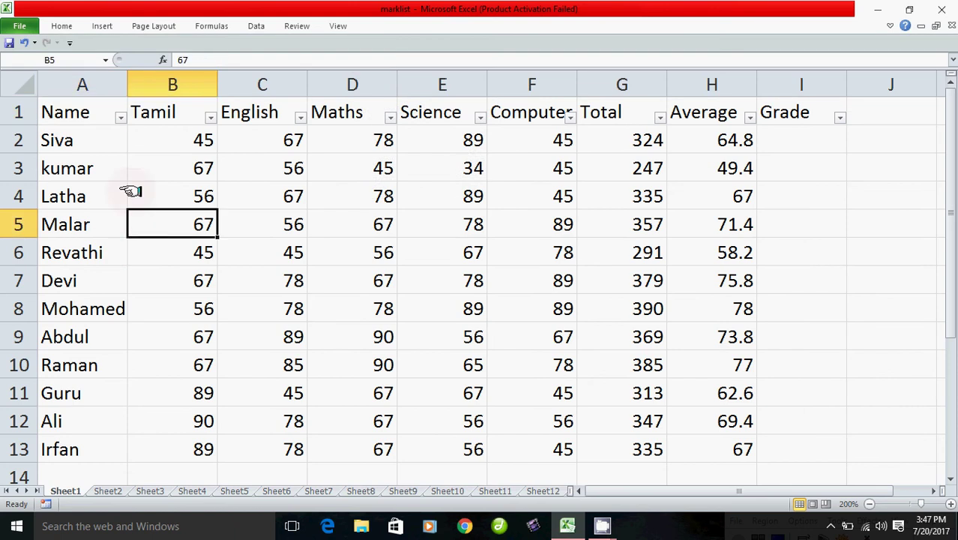
Step: Look over the column headings from Name to Grade and view the Name column's filter options without applying any
{"action": "left_click", "coordinate": [147, 113]}
{"action": "left_click", "coordinate": [66, 113]}
{"action": "left_click", "coordinate": [156, 113]}
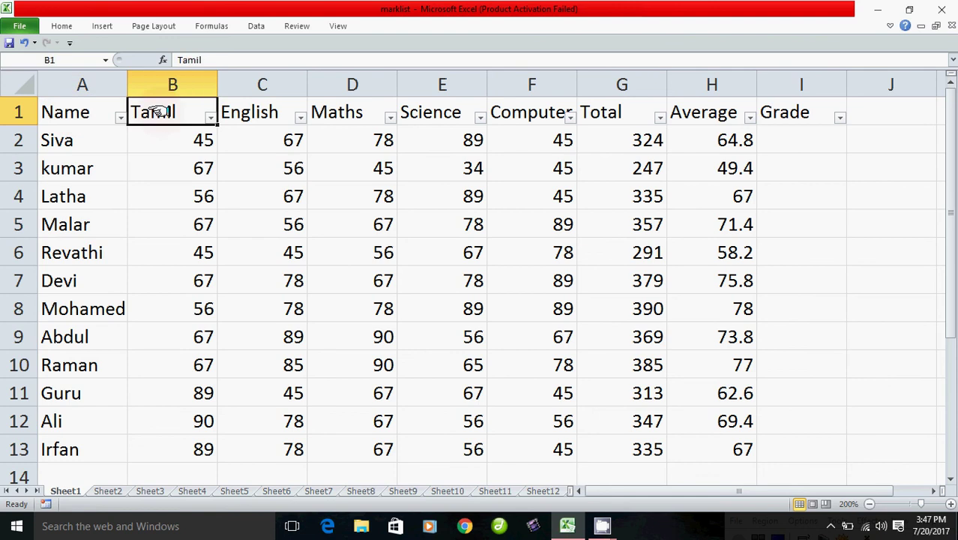
{"action": "left_click", "coordinate": [266, 114]}
{"action": "left_click", "coordinate": [345, 113]}
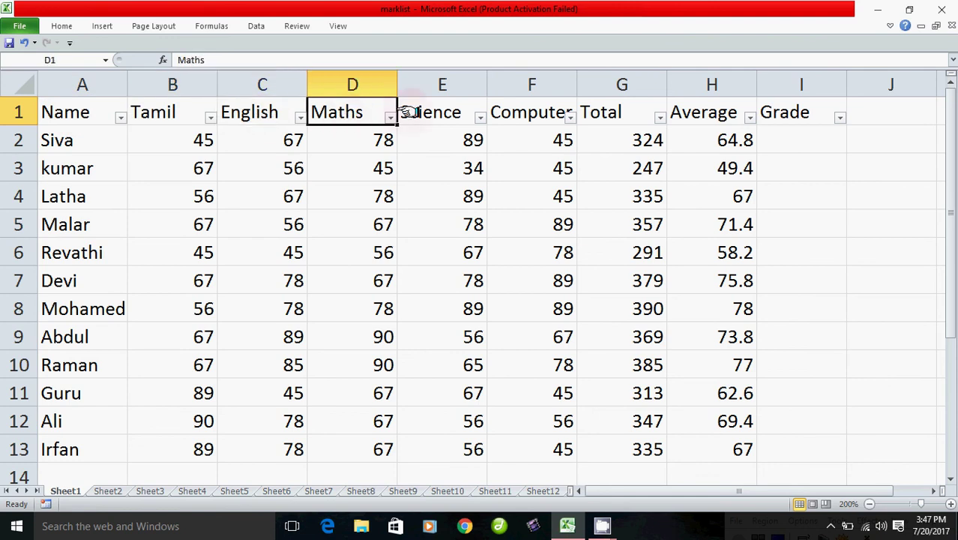
{"action": "left_click", "coordinate": [439, 111]}
{"action": "left_click", "coordinate": [547, 109]}
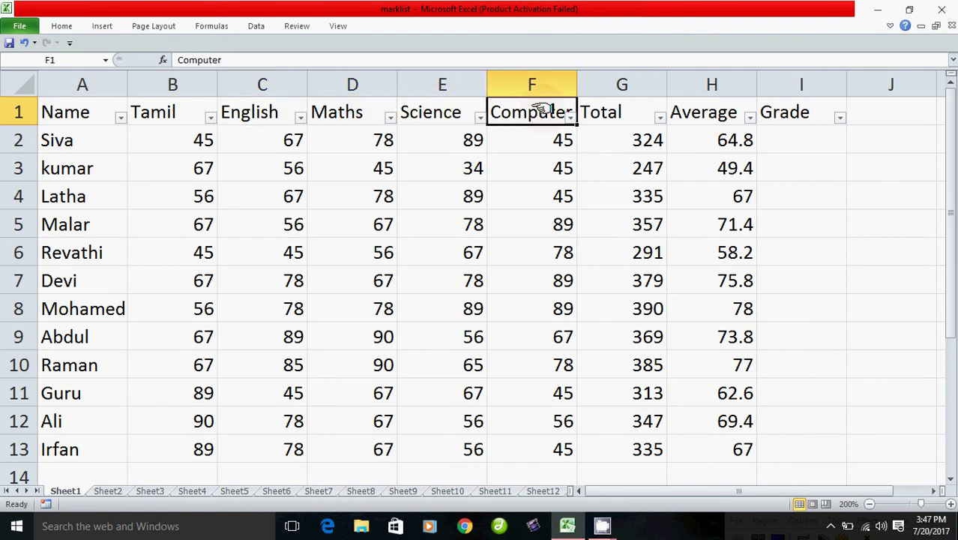
{"action": "left_click", "coordinate": [623, 114]}
{"action": "left_click", "coordinate": [694, 118]}
{"action": "left_click", "coordinate": [793, 119]}
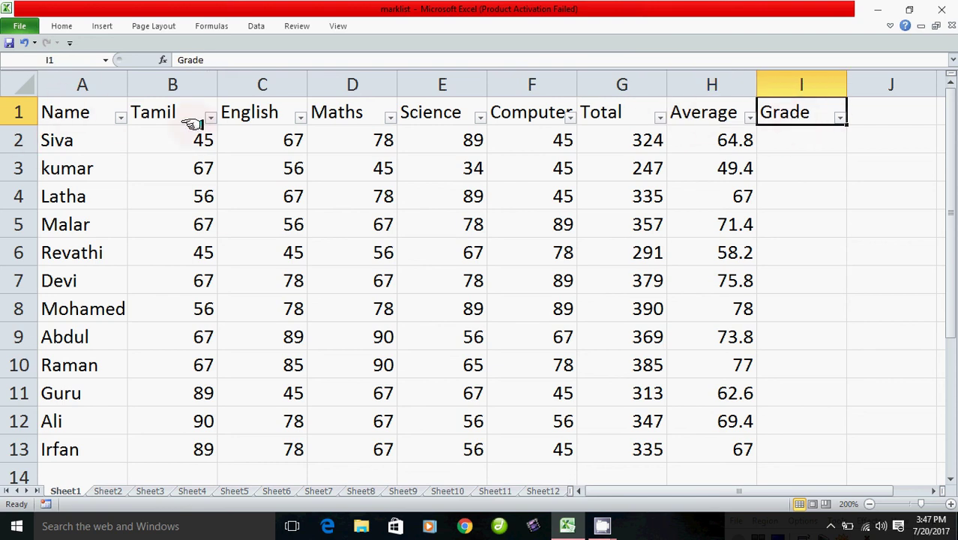
{"action": "left_click", "coordinate": [119, 117]}
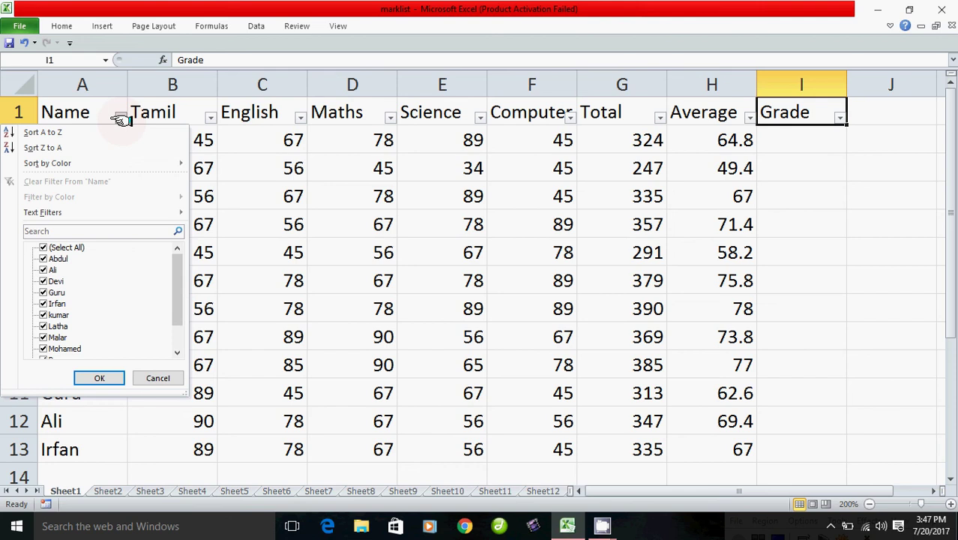
{"action": "left_click", "coordinate": [158, 378]}
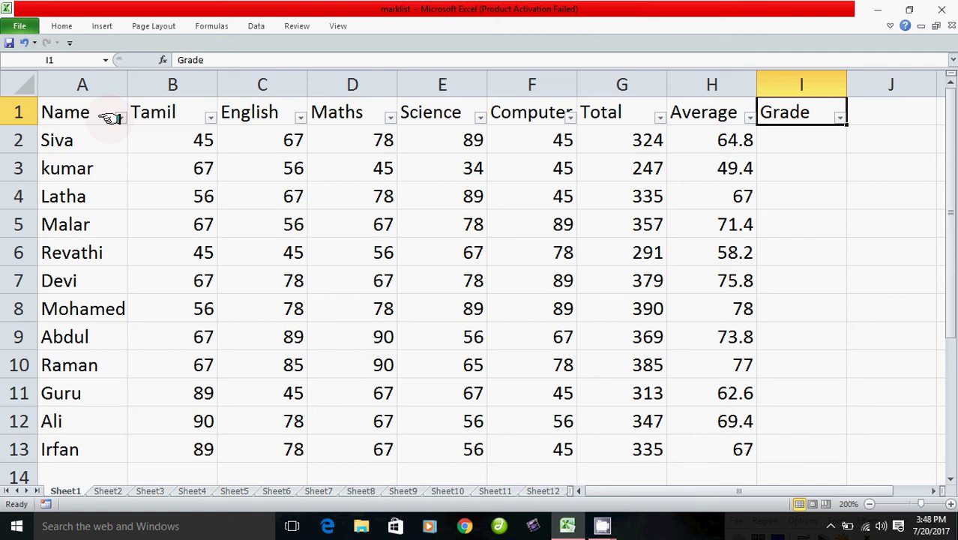
Step: Filter the Total column to show only rows with a total greater than 400
{"action": "left_click", "coordinate": [592, 197]}
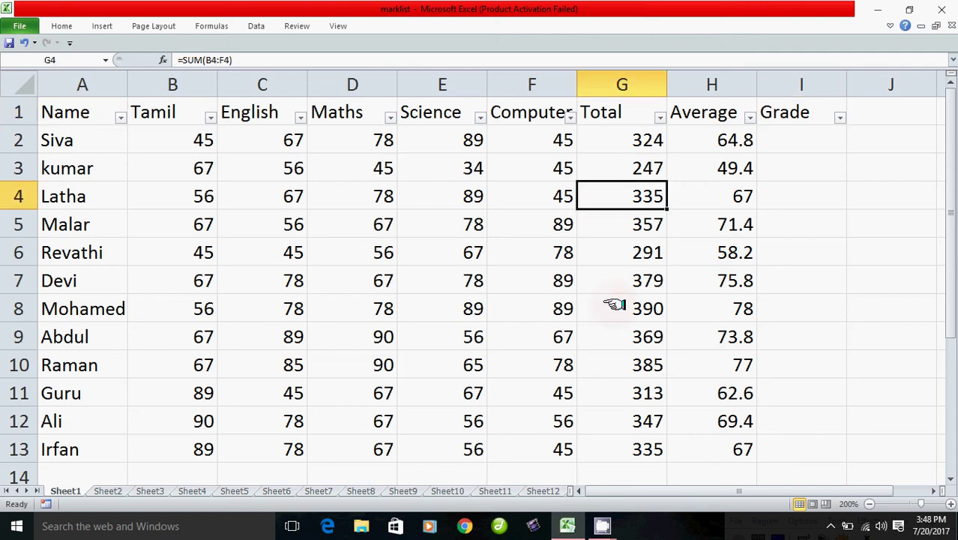
{"action": "left_click", "coordinate": [619, 339]}
{"action": "left_click", "coordinate": [611, 393]}
{"action": "scroll", "coordinate": [600, 403], "scroll_direction": "down", "scroll_amount": 3}
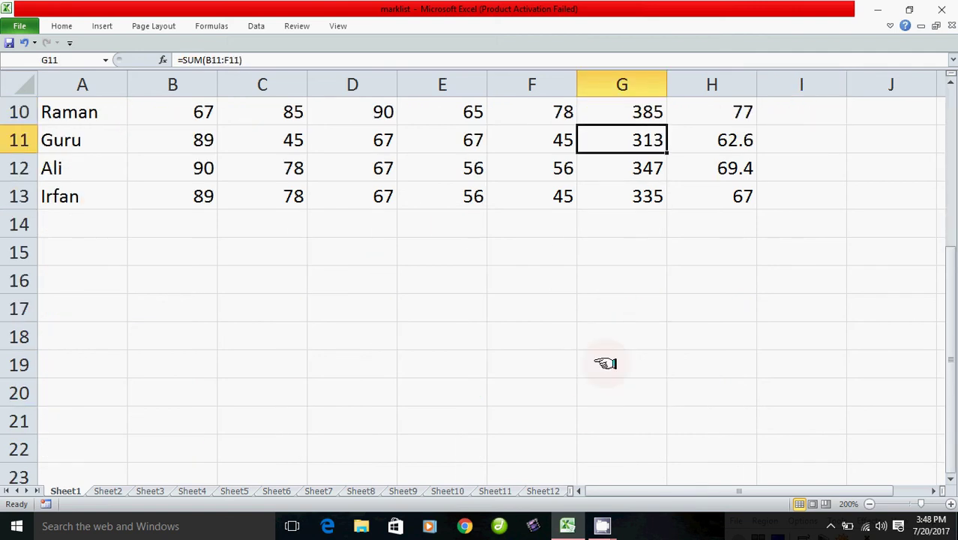
{"action": "scroll", "coordinate": [606, 363], "scroll_direction": "up", "scroll_amount": 3}
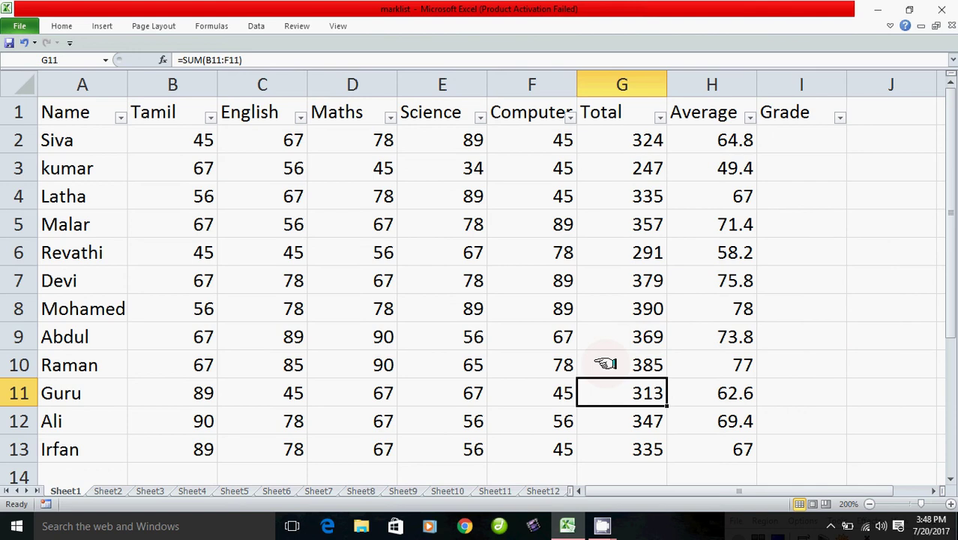
{"action": "left_click", "coordinate": [660, 118]}
{"action": "left_click", "coordinate": [660, 119]}
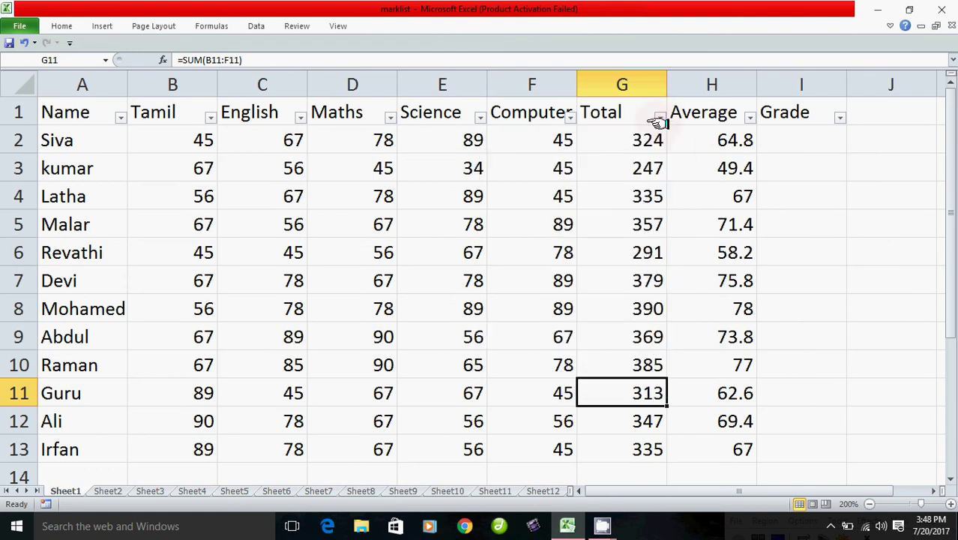
{"action": "left_click", "coordinate": [660, 118]}
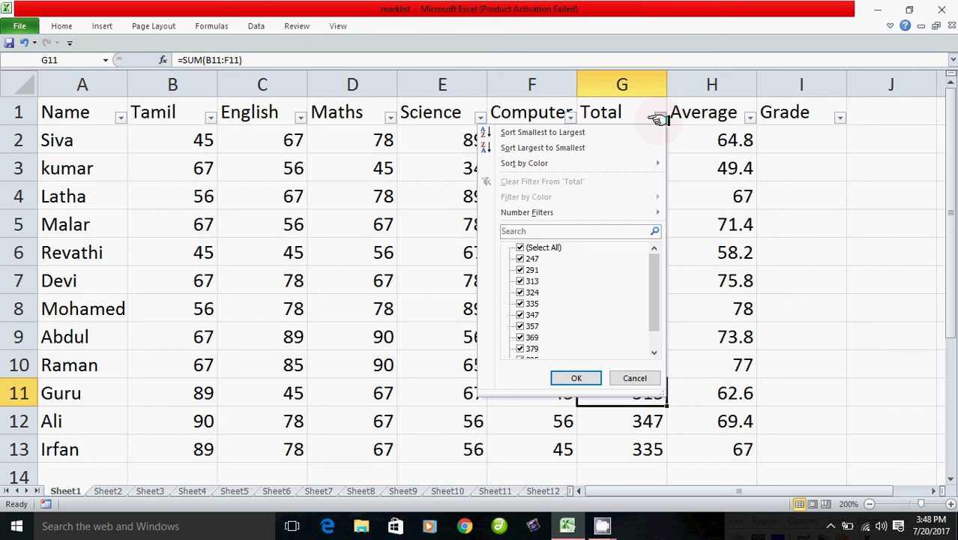
{"action": "mouse_move", "coordinate": [527, 213]}
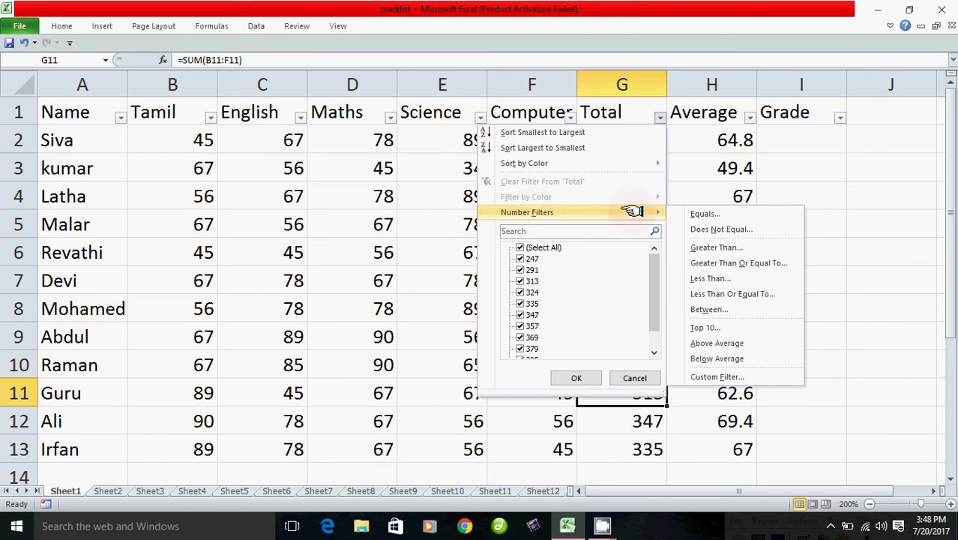
{"action": "left_click", "coordinate": [724, 247]}
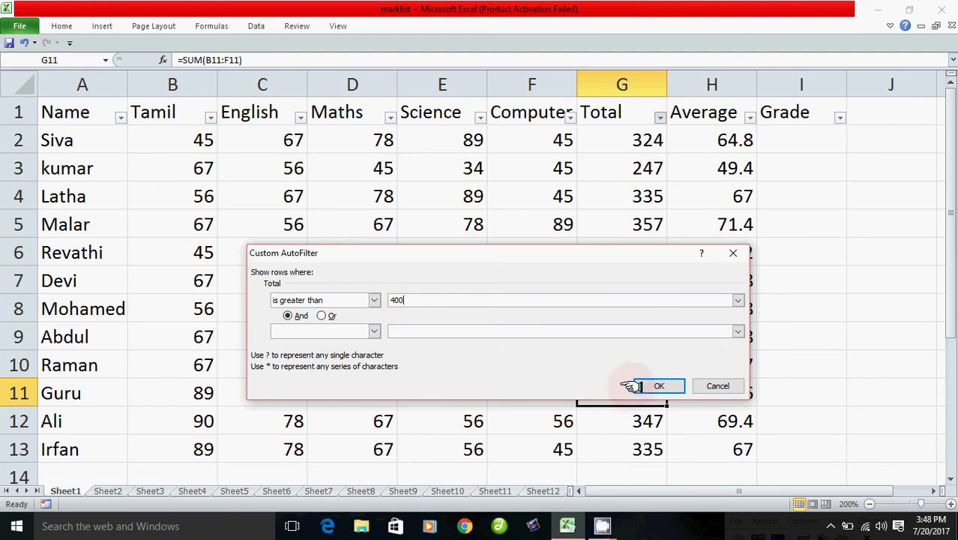
{"action": "left_click", "coordinate": [644, 385]}
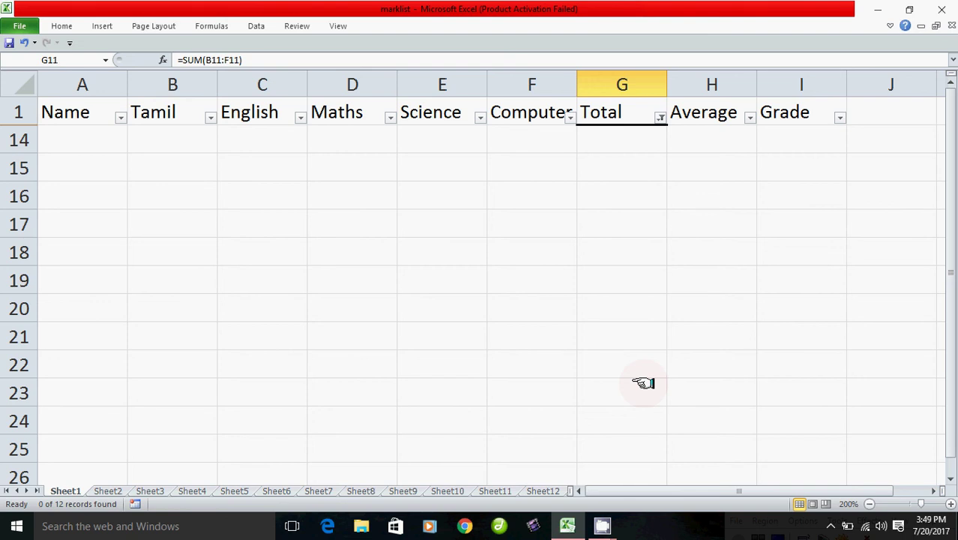
Step: Lower the Total column's Greater Than filter threshold so that only the rows totalling 247 and 291 are hidden
{"action": "left_click", "coordinate": [659, 118]}
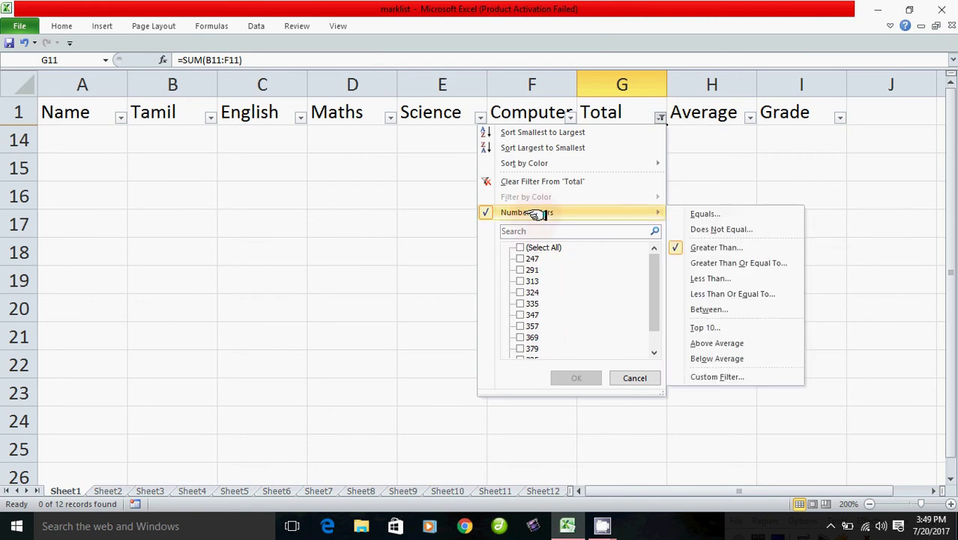
{"action": "left_click", "coordinate": [681, 248]}
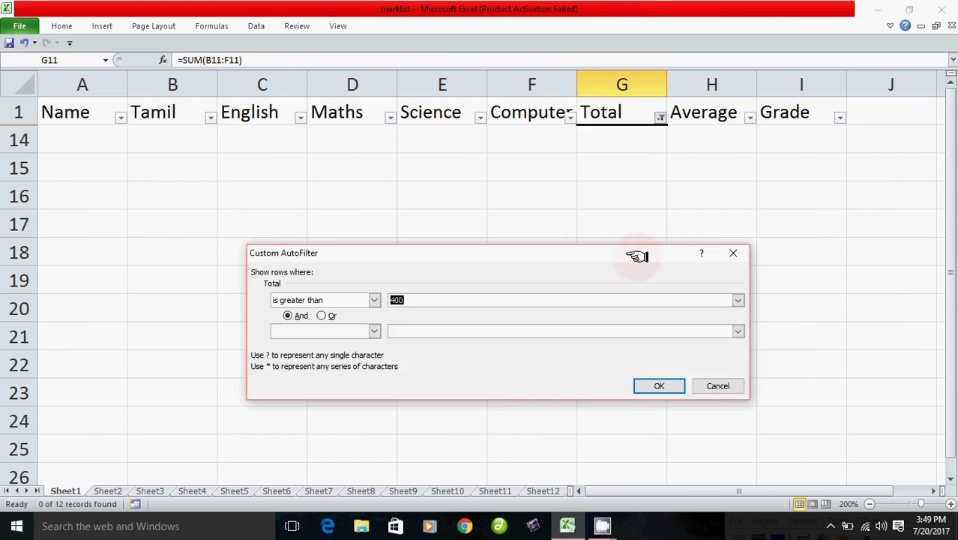
{"action": "key", "text": "BackSpace"}
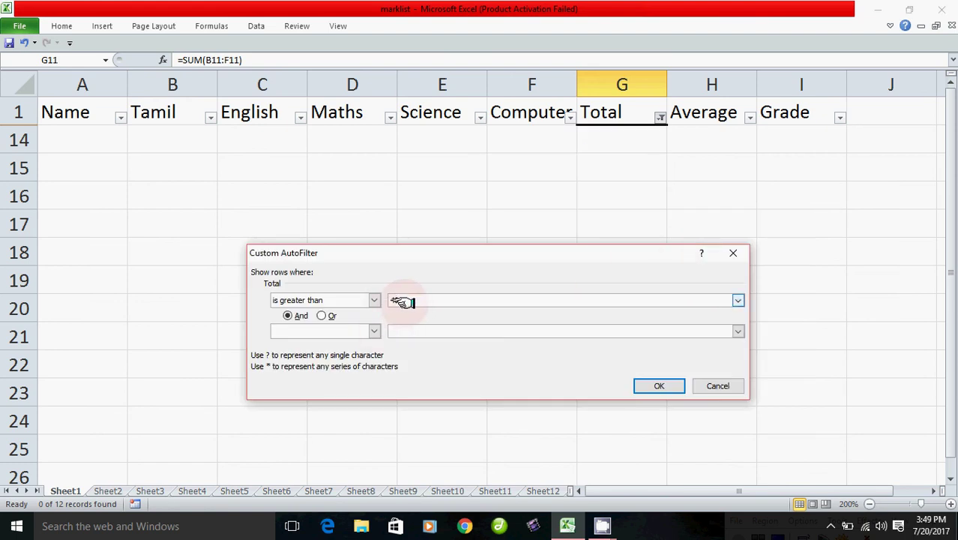
{"action": "type", "text": "400"}
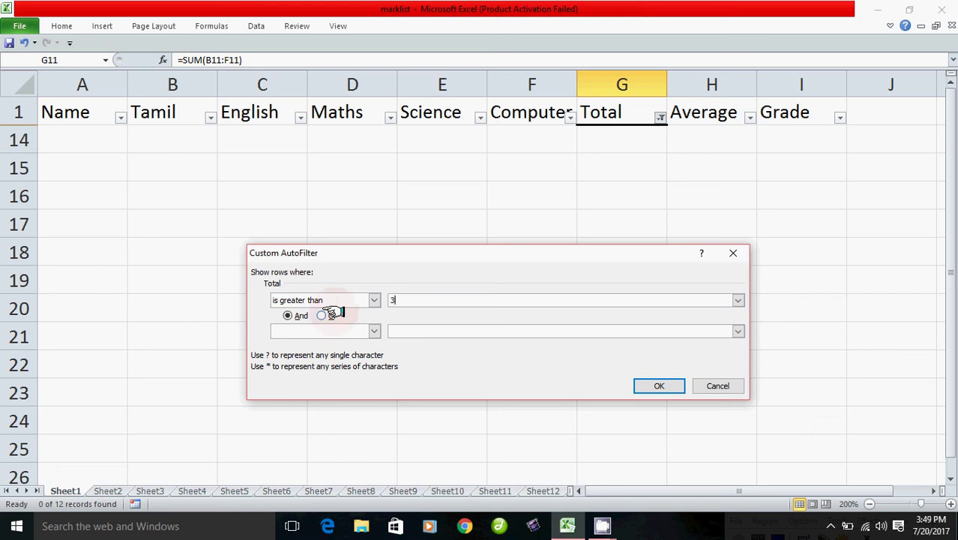
{"action": "left_click", "coordinate": [665, 387]}
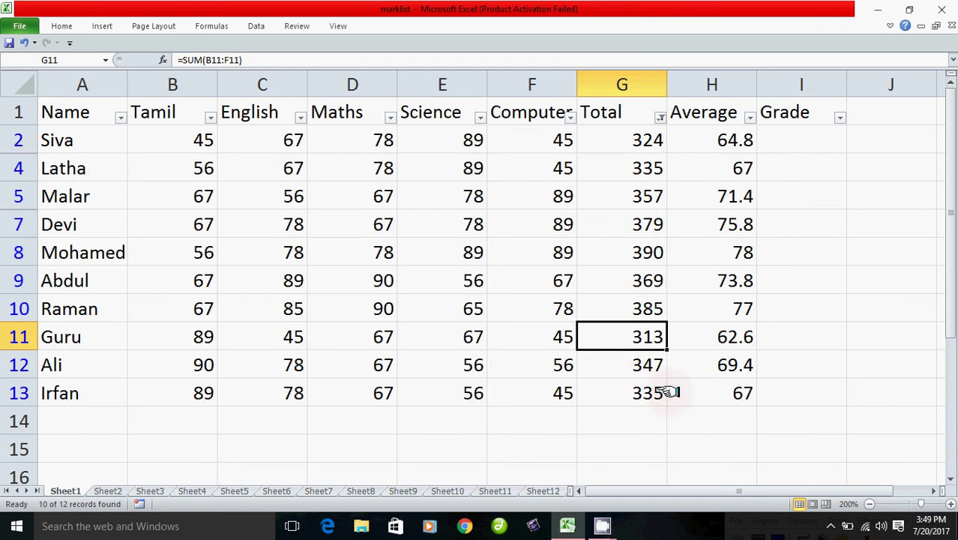
Step: Review the filtered values in the Total column and view the print preview of the filtered sheet
{"action": "left_click", "coordinate": [627, 149]}
{"action": "left_click", "coordinate": [633, 193]}
{"action": "left_click", "coordinate": [637, 249]}
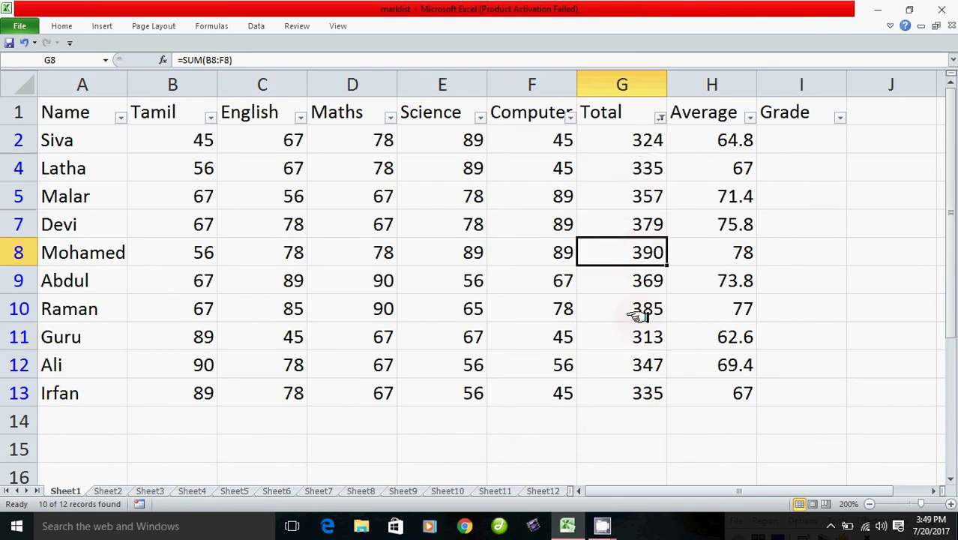
{"action": "left_click", "coordinate": [636, 316]}
{"action": "left_click", "coordinate": [634, 363]}
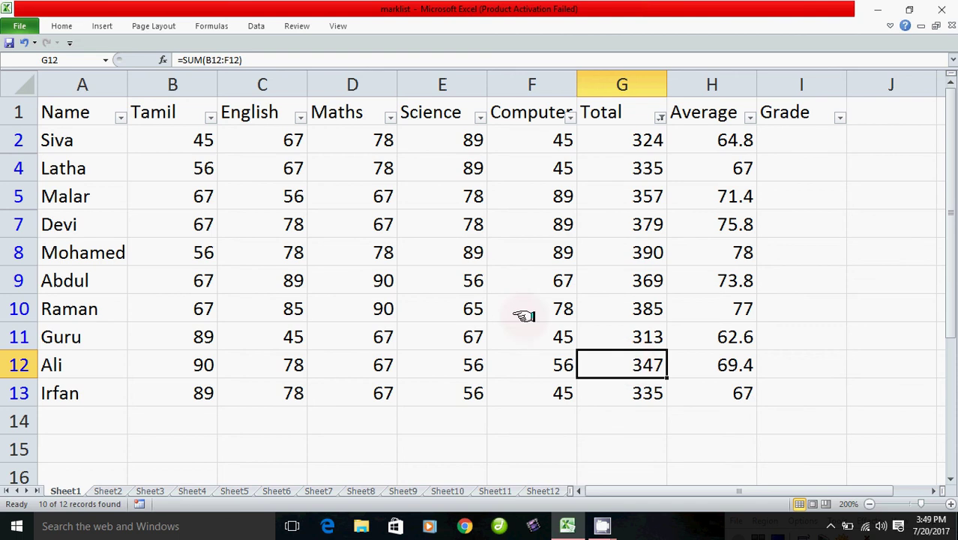
{"action": "left_click", "coordinate": [19, 26]}
{"action": "left_click", "coordinate": [30, 212]}
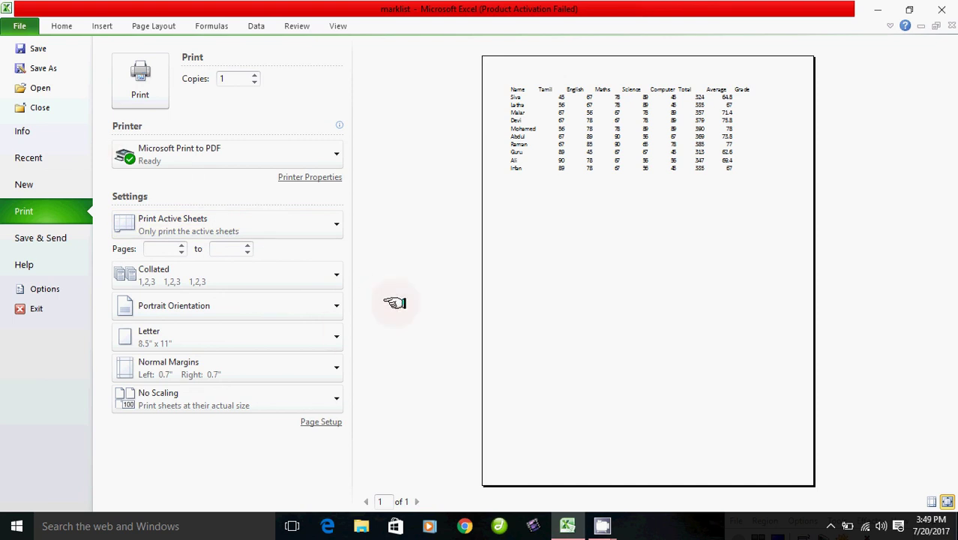
Step: Close the mark list workbook without saving its changes and start Microsoft Excel 2010 again with a blank workbook
{"action": "left_click", "coordinate": [942, 9]}
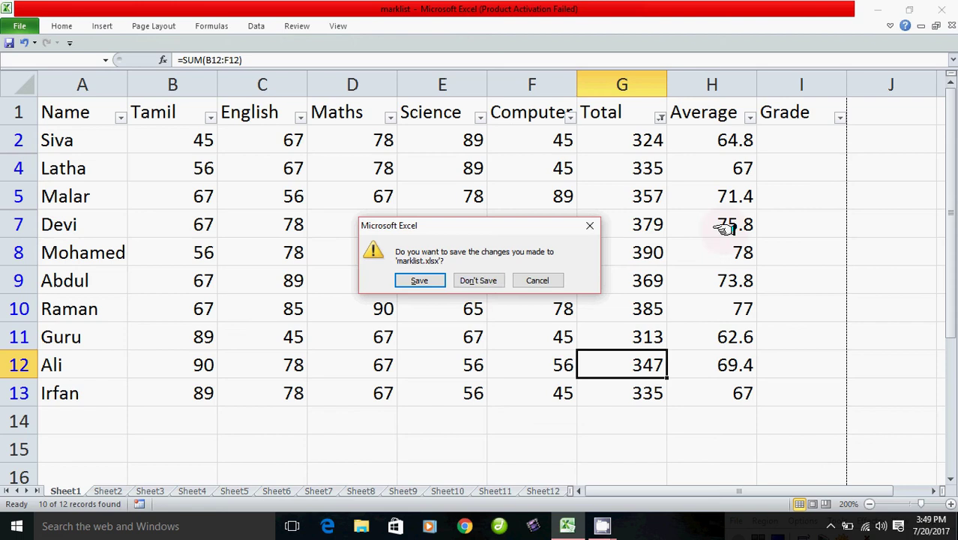
{"action": "left_click", "coordinate": [477, 280]}
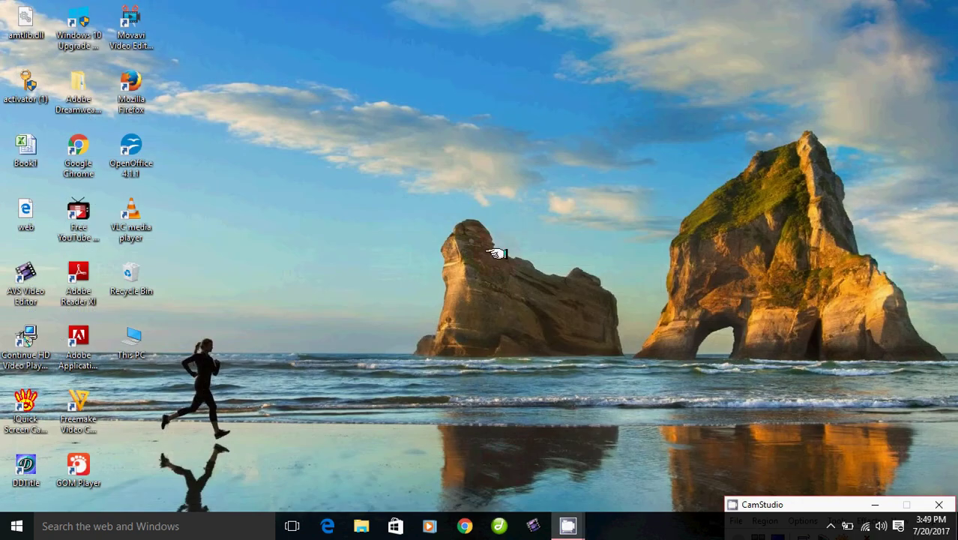
{"action": "left_click", "coordinate": [17, 525]}
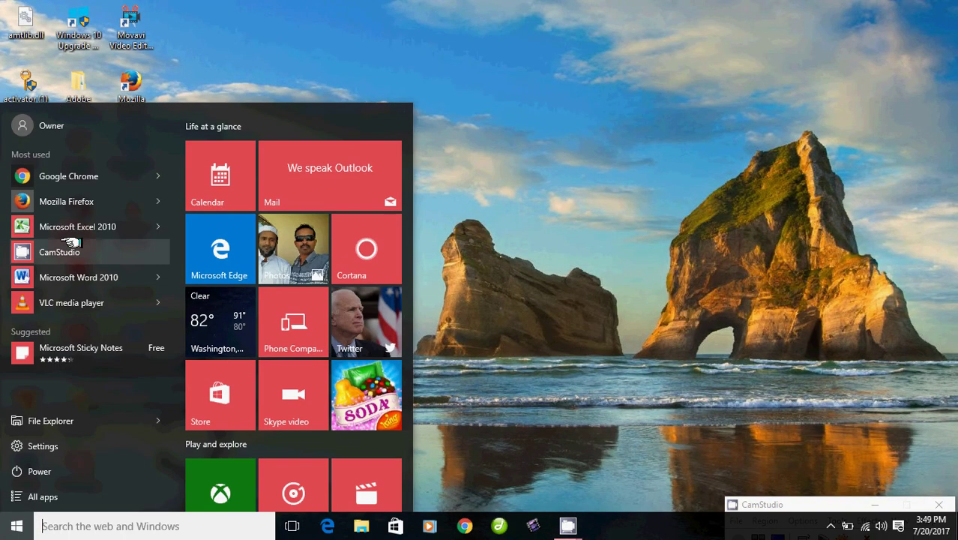
{"action": "left_click", "coordinate": [78, 227]}
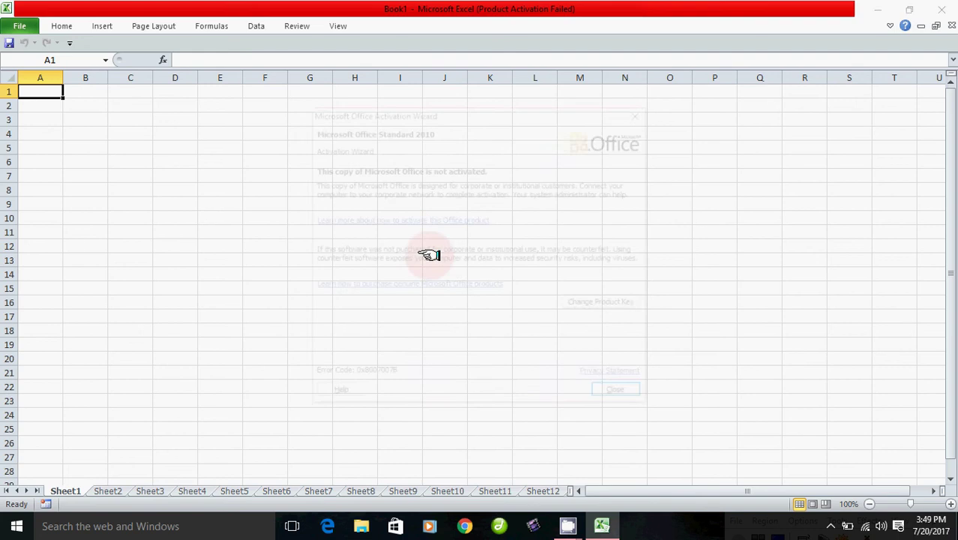
Step: Dismiss the Office activation wizard and reopen the recently used marklist workbook
{"action": "left_click", "coordinate": [606, 395]}
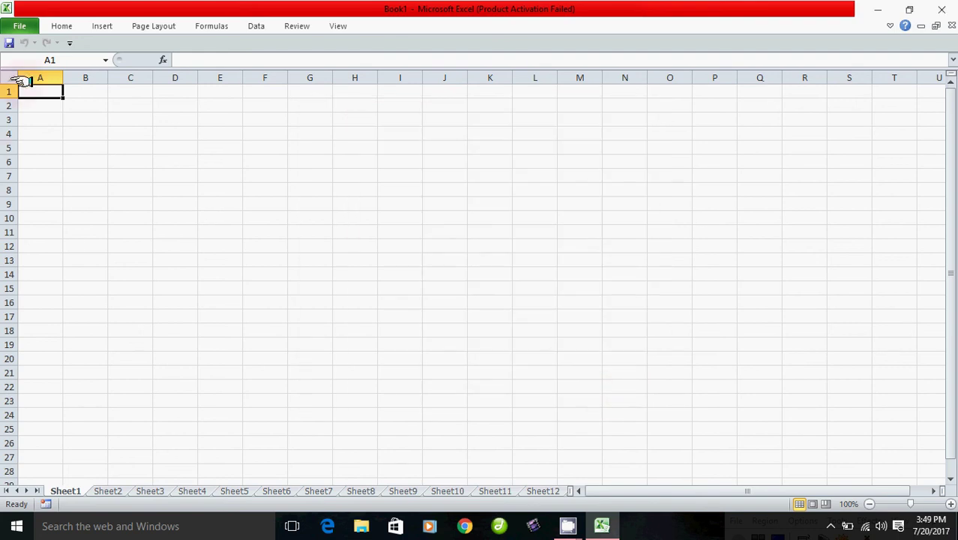
{"action": "left_click", "coordinate": [20, 24]}
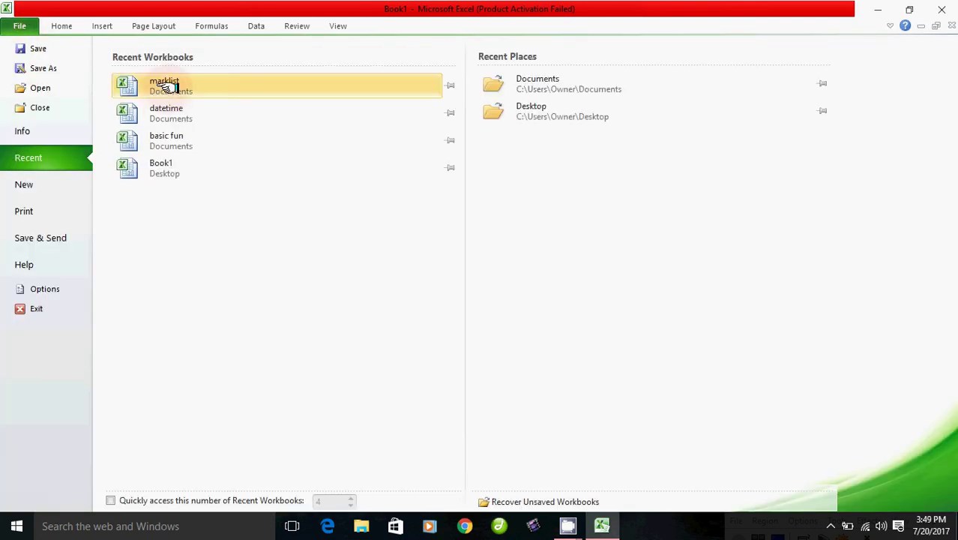
{"action": "left_click", "coordinate": [136, 86]}
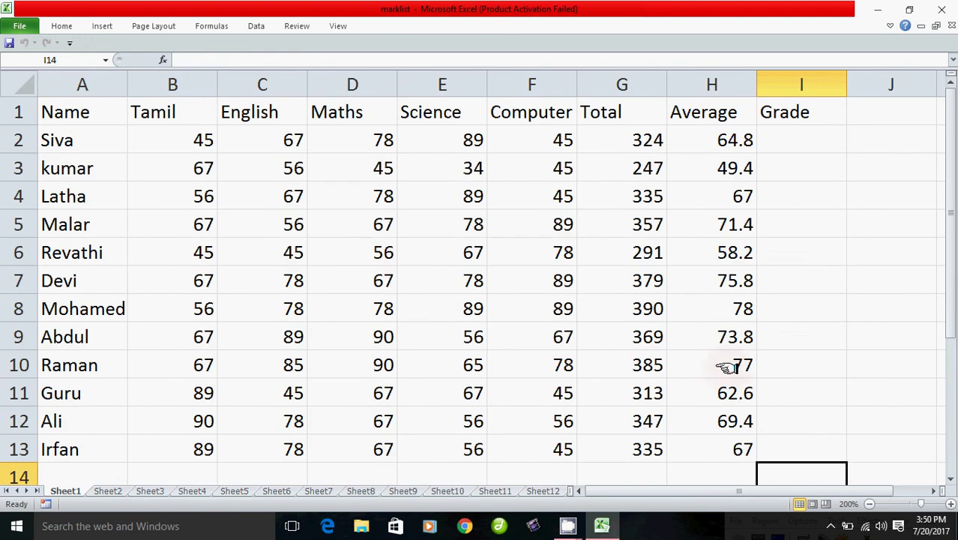
Step: Turn on filtering for the mark list from the Average heading and switch it off again
{"action": "left_click", "coordinate": [726, 119]}
{"action": "left_click", "coordinate": [253, 25]}
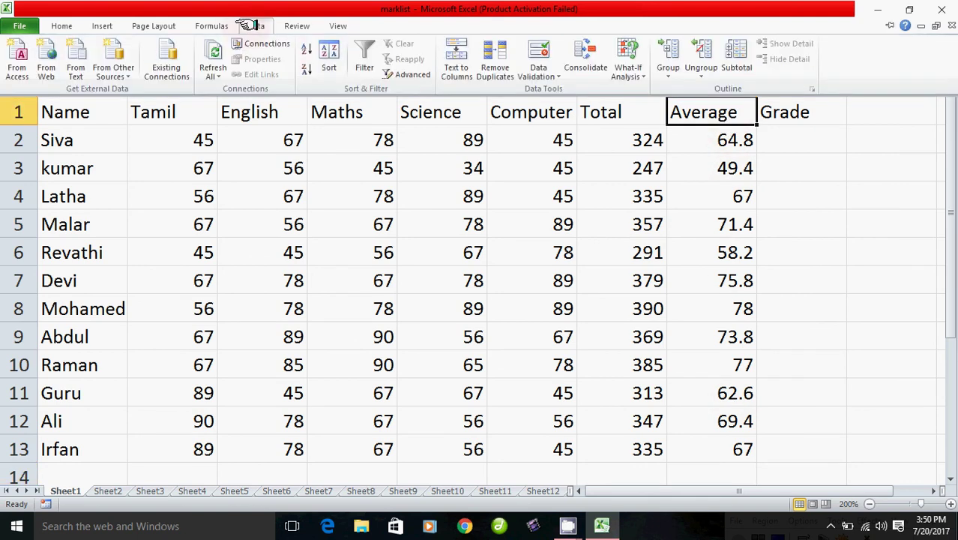
{"action": "left_click", "coordinate": [366, 52]}
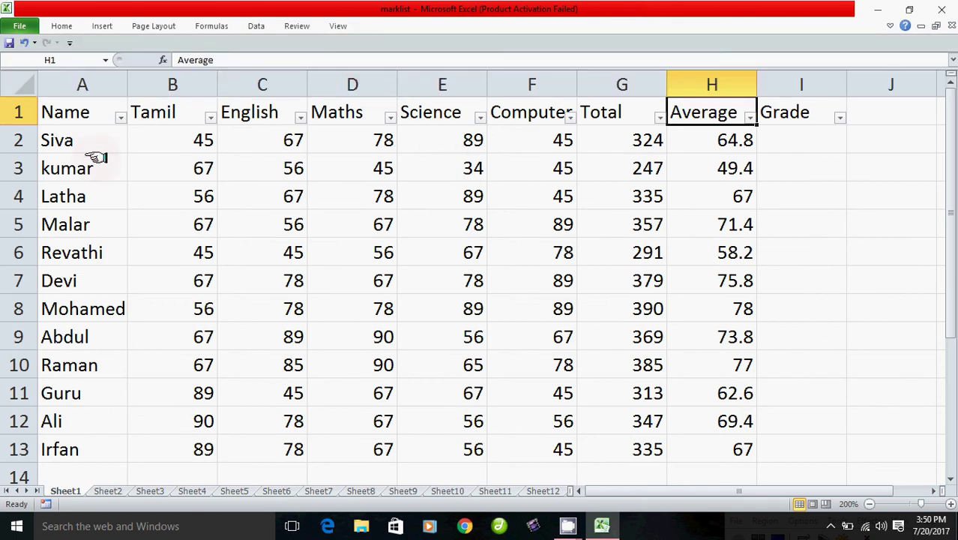
{"action": "left_click", "coordinate": [254, 26]}
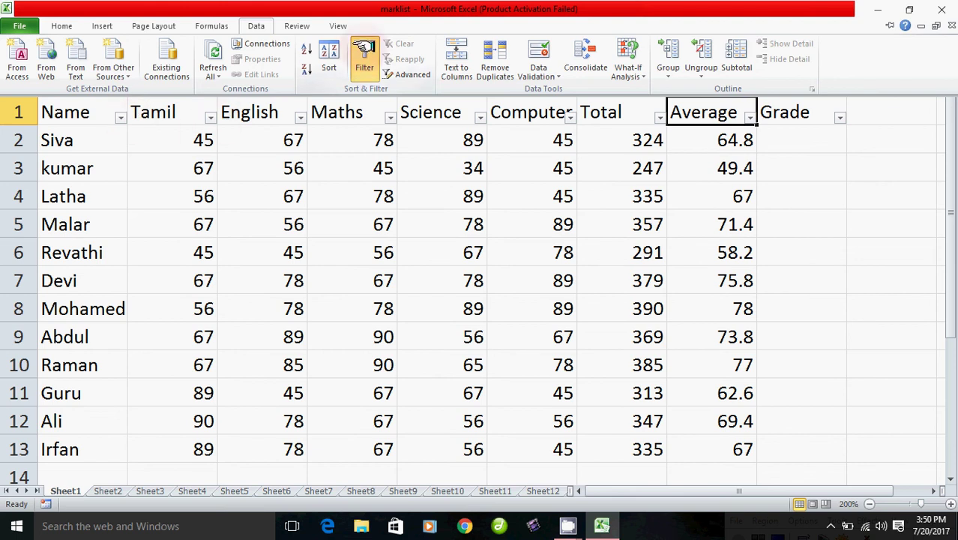
{"action": "left_click", "coordinate": [365, 50]}
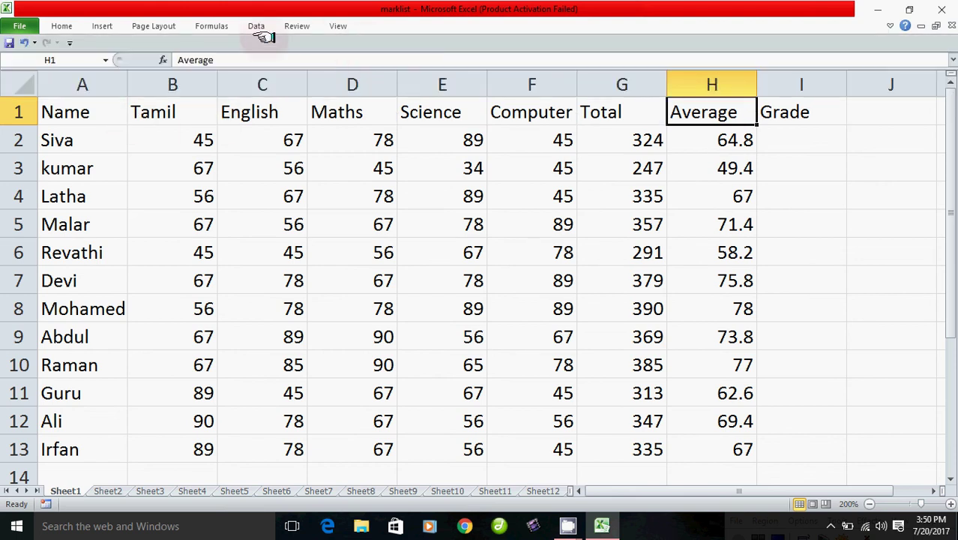
Step: Turn on filtering for the mark list's header row, starting from the Name heading in cell A1
{"action": "left_click", "coordinate": [100, 111]}
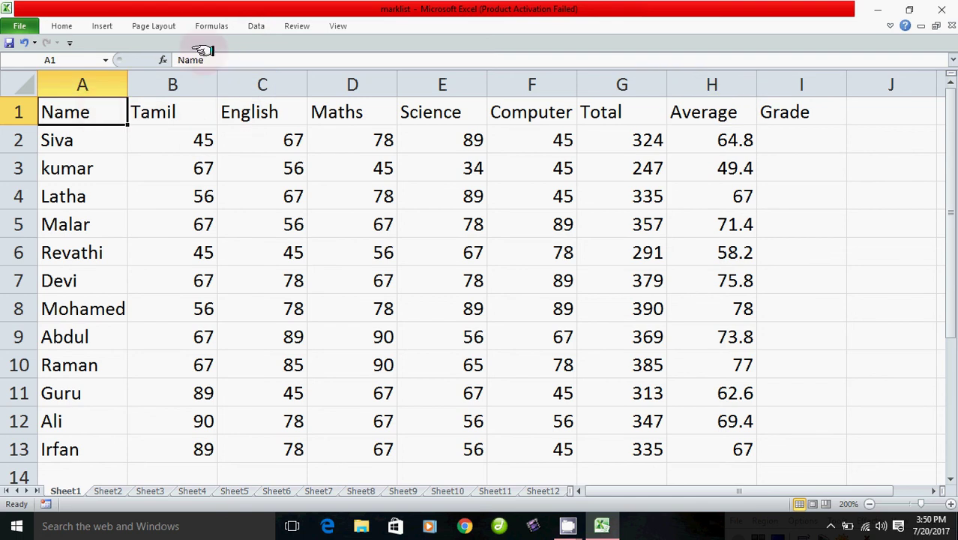
{"action": "left_click", "coordinate": [256, 26]}
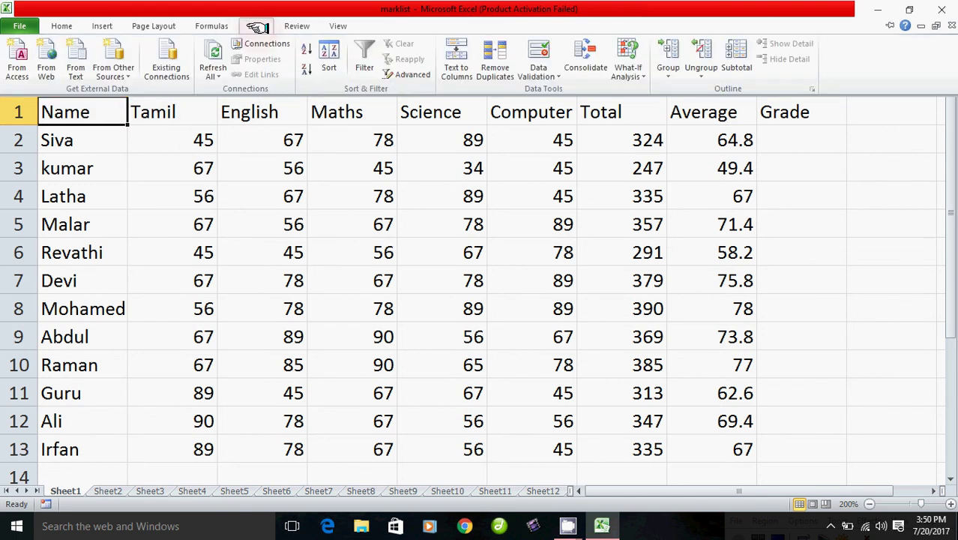
{"action": "left_click", "coordinate": [366, 66]}
Step: Filter the Average column to show only rows with an average greater than 75, and go through the filtered averages
{"action": "left_click", "coordinate": [720, 215]}
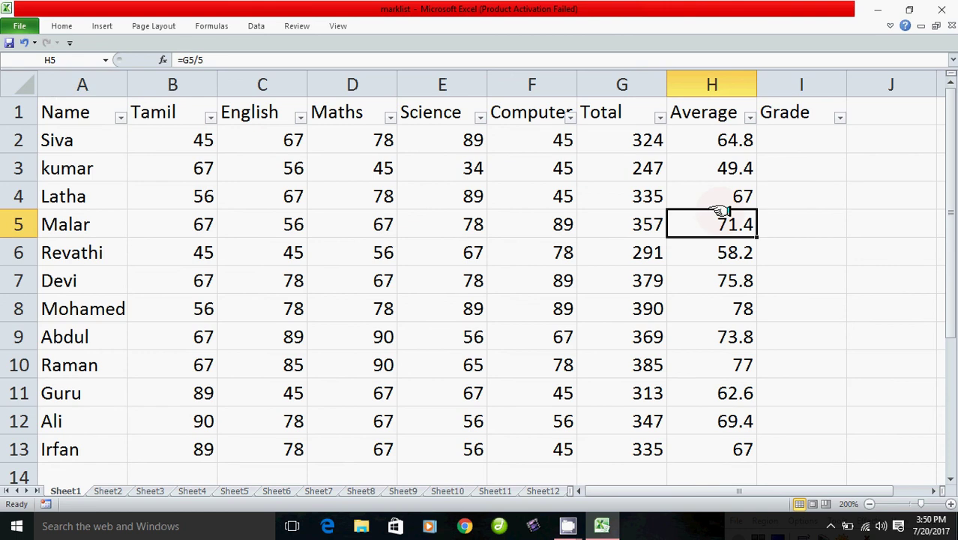
{"action": "left_click", "coordinate": [750, 117]}
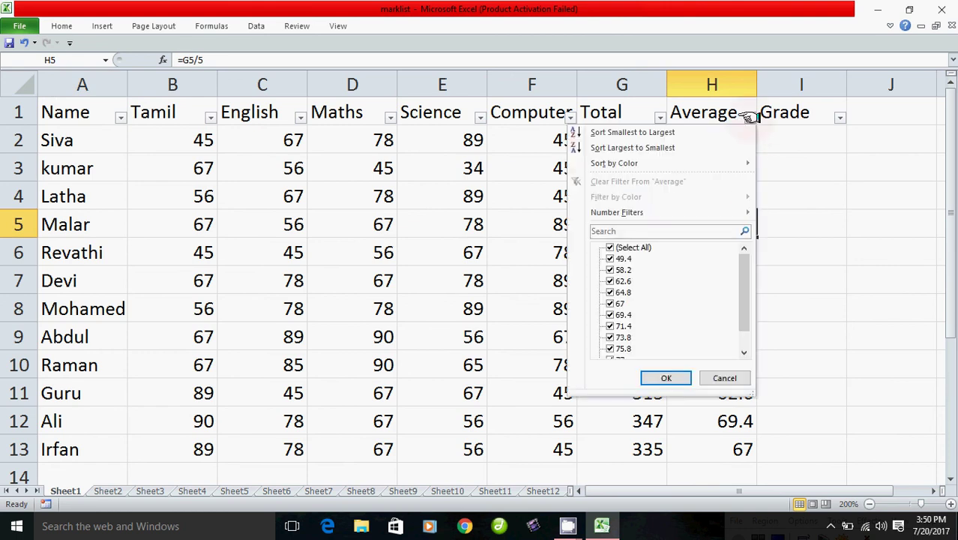
{"action": "mouse_move", "coordinate": [618, 212]}
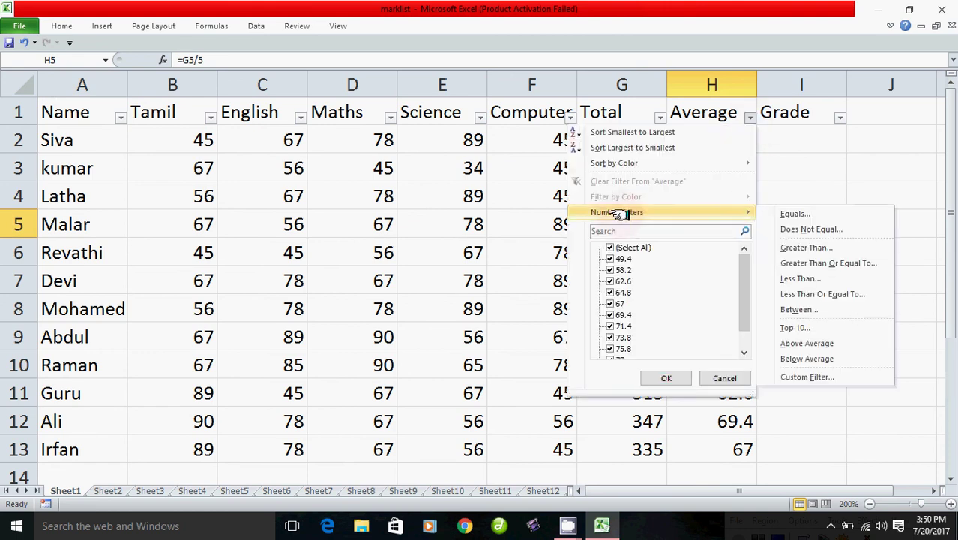
{"action": "left_click", "coordinate": [798, 247]}
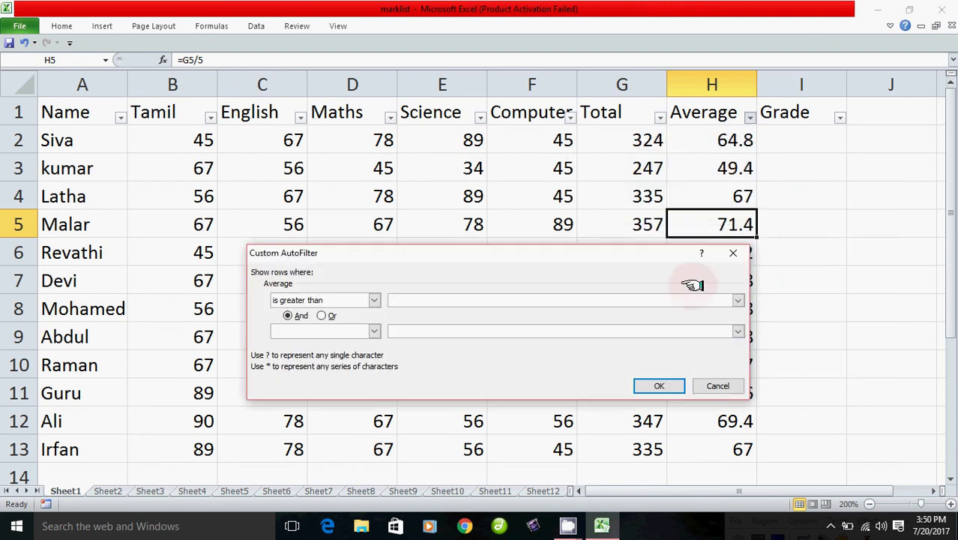
{"action": "type", "text": "7"}
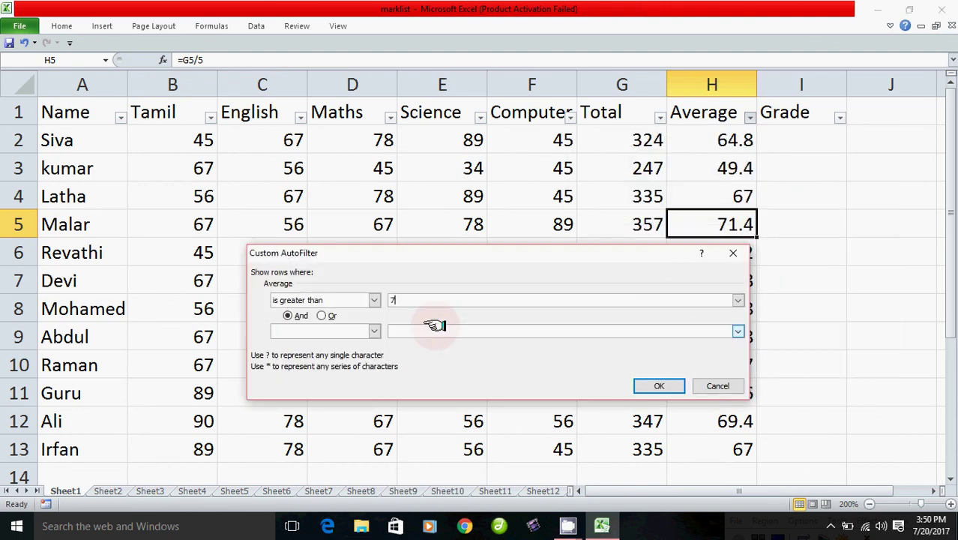
{"action": "type", "text": "5"}
{"action": "left_click", "coordinate": [654, 386]}
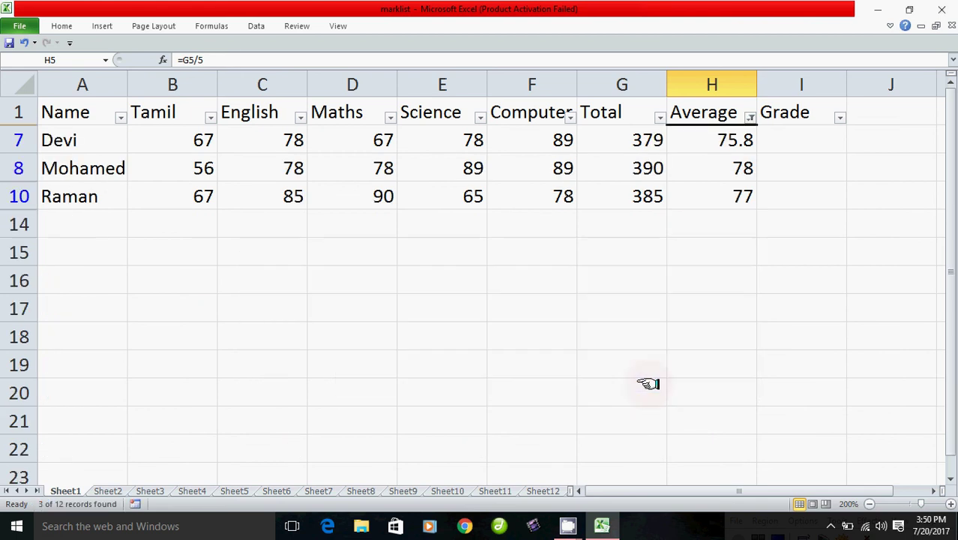
{"action": "left_click", "coordinate": [741, 143]}
{"action": "left_click", "coordinate": [740, 169]}
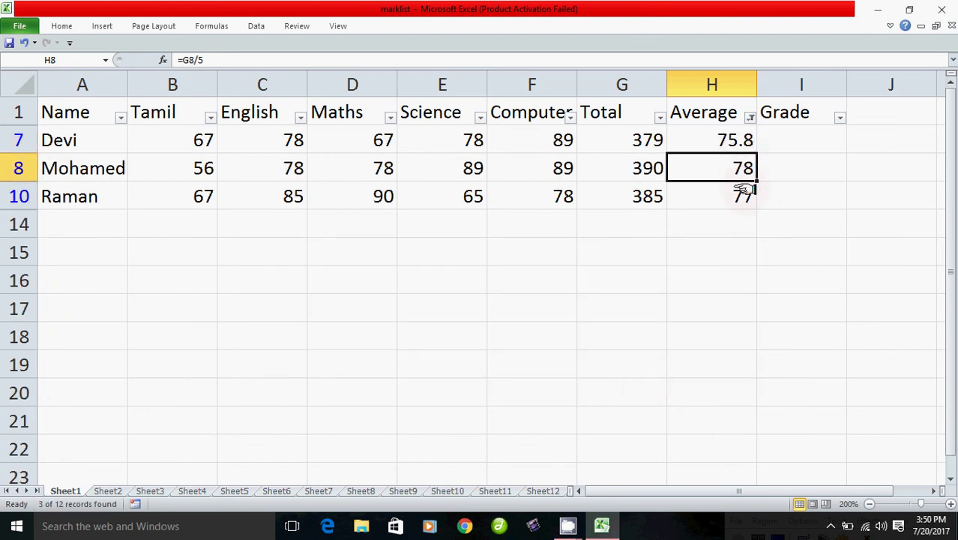
{"action": "left_click", "coordinate": [742, 196]}
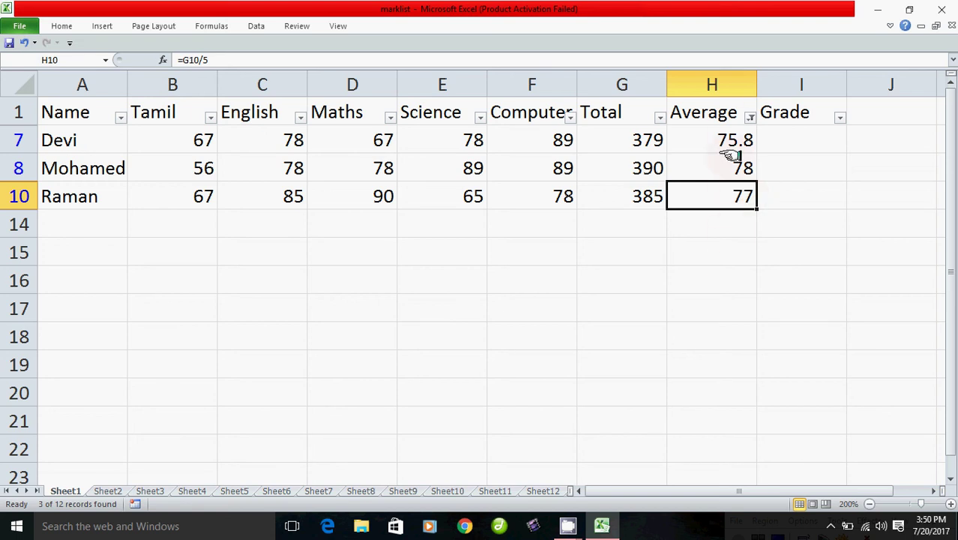
Step: Show all mark list rows again by reselecting every value in the Average column's filter
{"action": "left_click", "coordinate": [751, 114]}
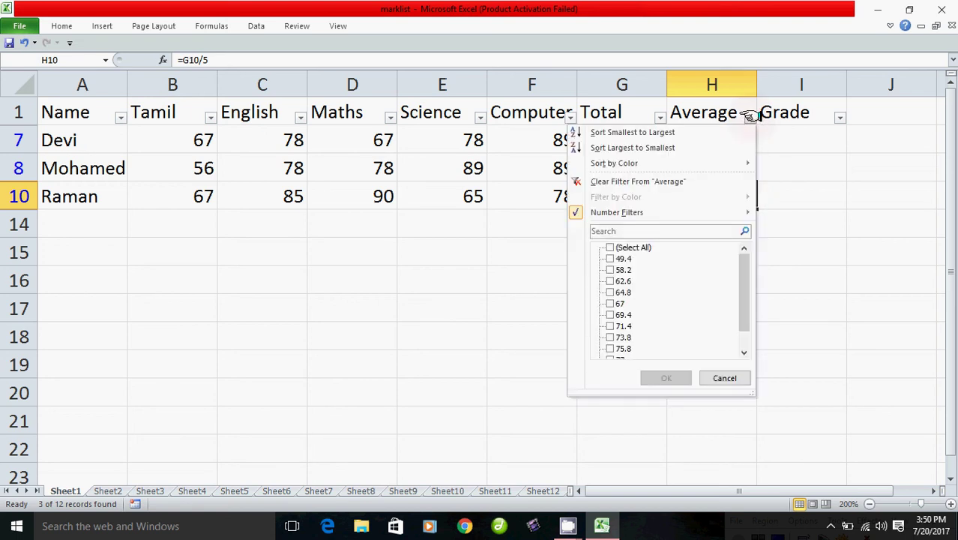
{"action": "left_click", "coordinate": [607, 247]}
{"action": "left_click", "coordinate": [666, 378]}
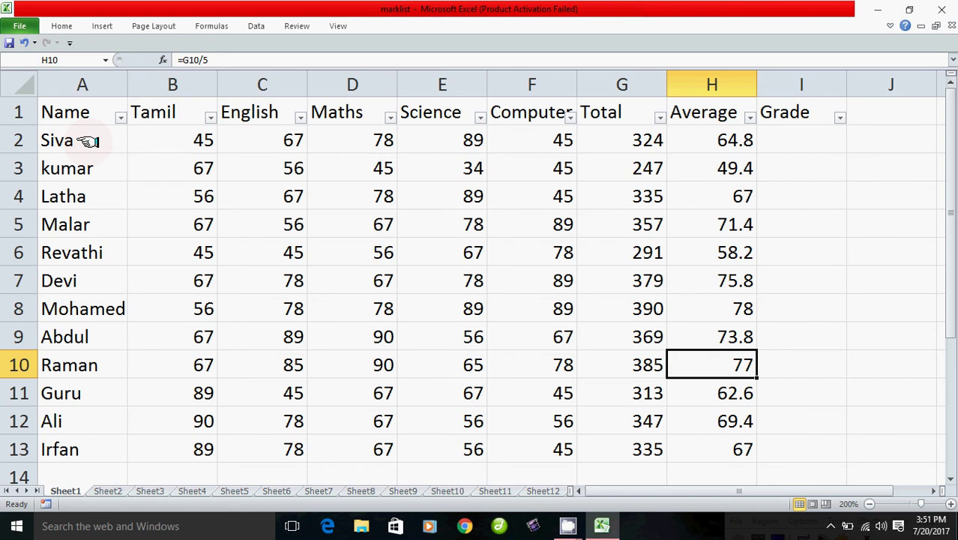
Step: Filter the Name column with an Equals text filter so that only the student in row 13 is shown
{"action": "scroll", "coordinate": [146, 364], "scroll_direction": "down", "scroll_amount": 2}
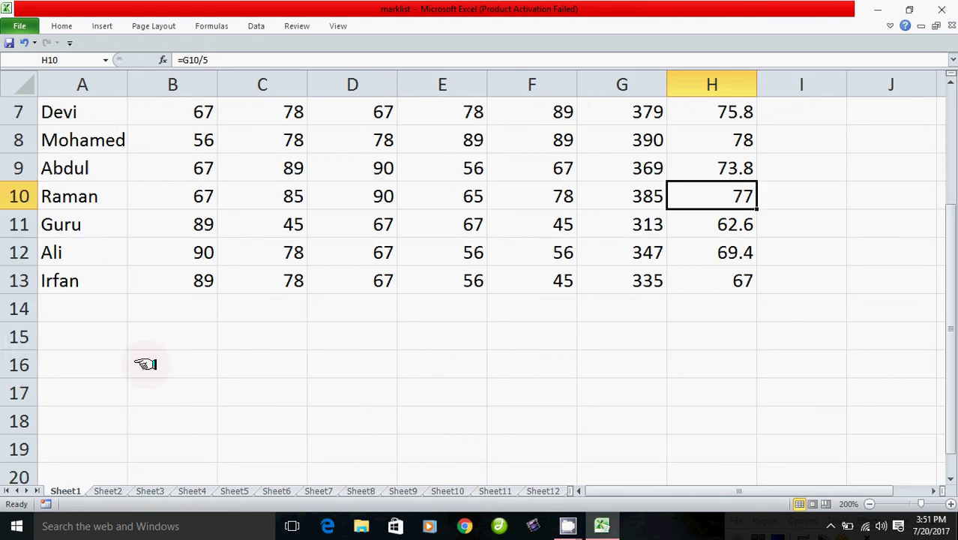
{"action": "scroll", "coordinate": [142, 349], "scroll_direction": "up", "scroll_amount": 2}
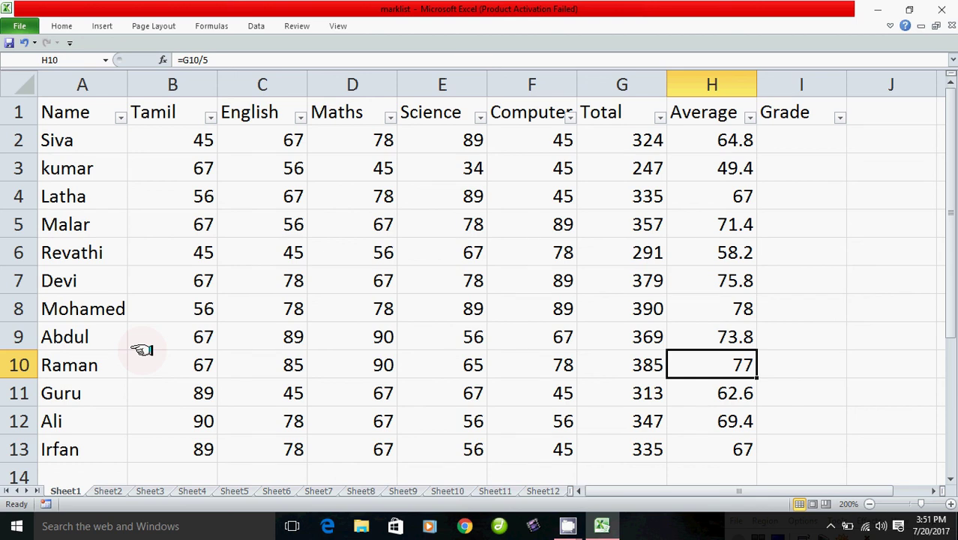
{"action": "left_click", "coordinate": [120, 115]}
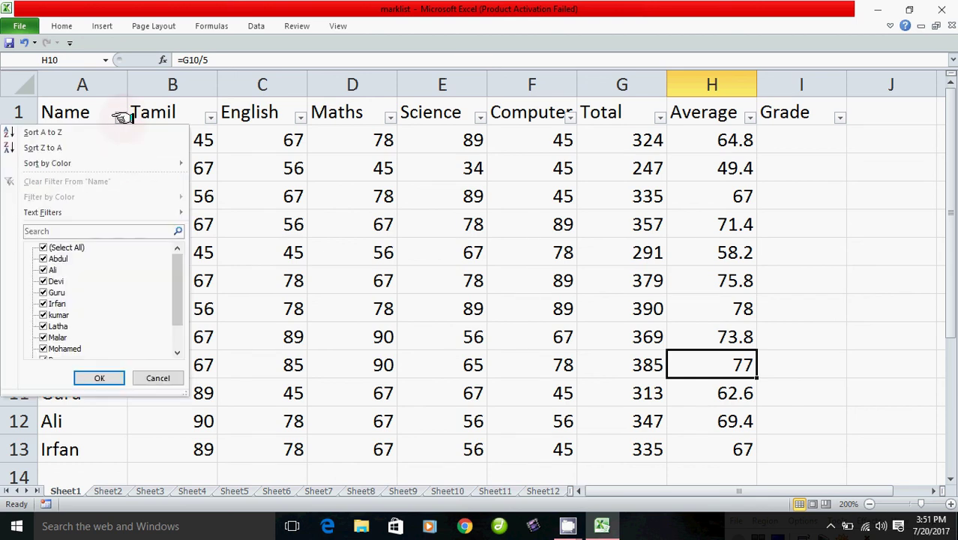
{"action": "mouse_move", "coordinate": [60, 213]}
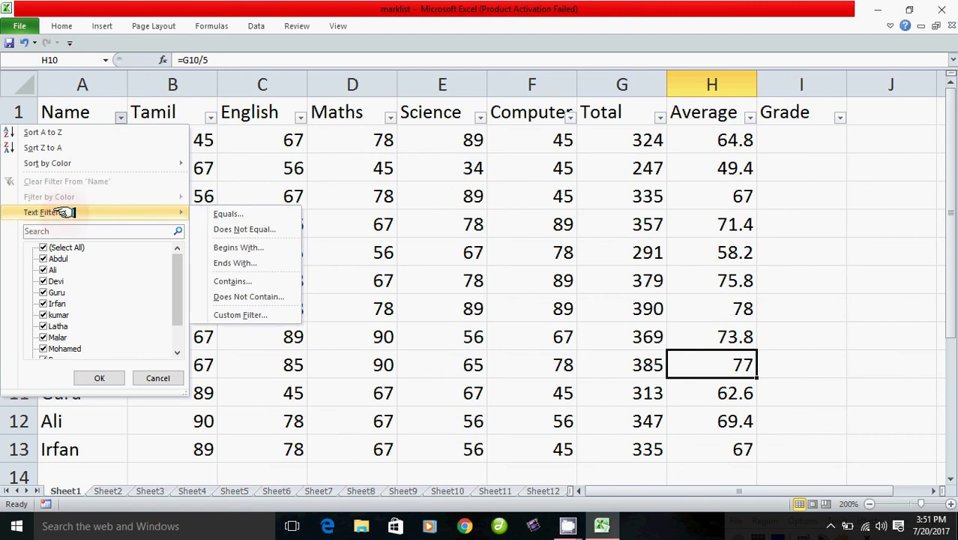
{"action": "left_click", "coordinate": [227, 214]}
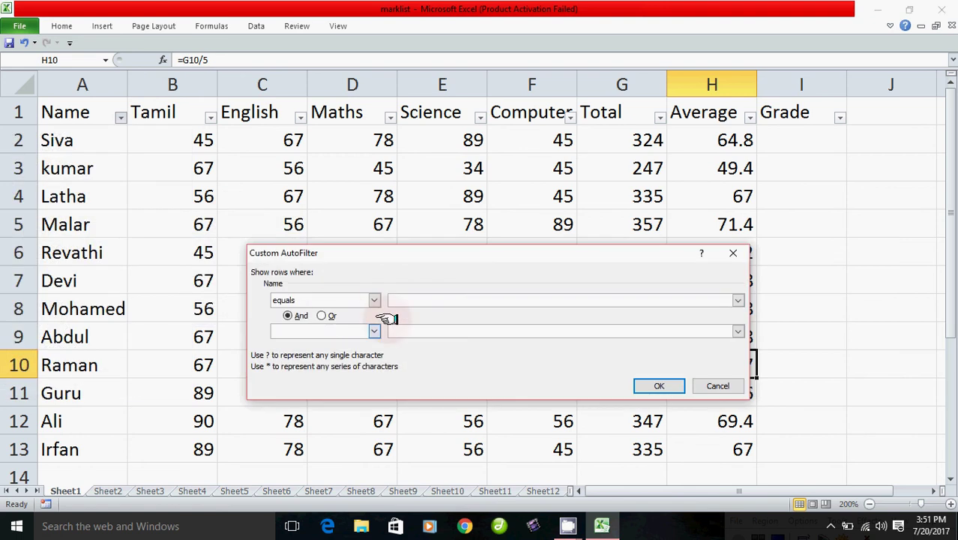
{"action": "left_click", "coordinate": [400, 301]}
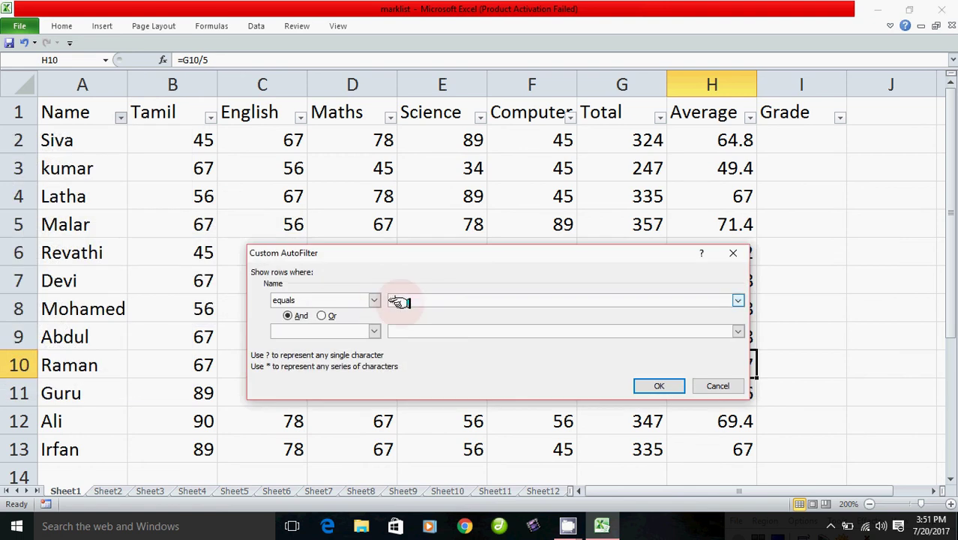
{"action": "type", "text": "irfan"}
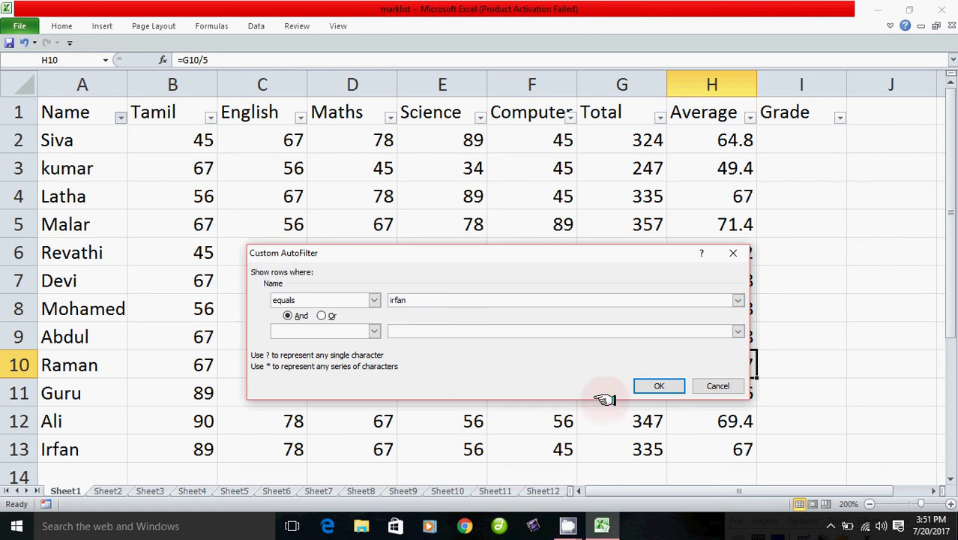
{"action": "left_click", "coordinate": [642, 387]}
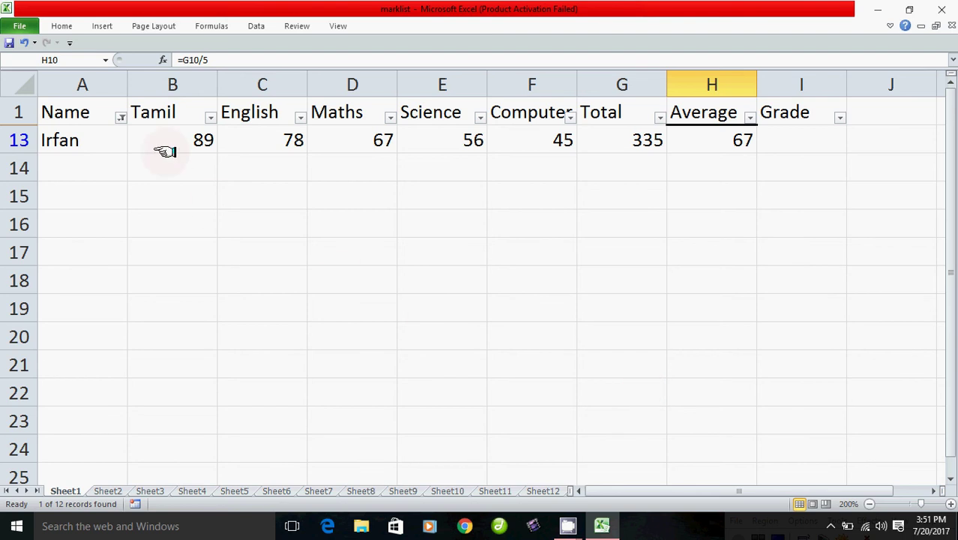
Step: Bring back all students by reselecting every entry in the Name column's filter
{"action": "left_click", "coordinate": [120, 116]}
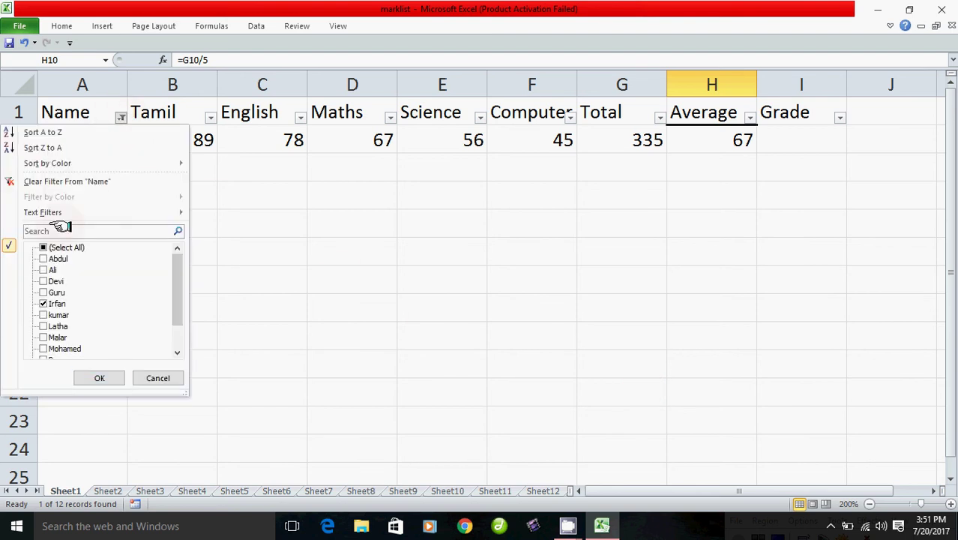
{"action": "left_click", "coordinate": [42, 247]}
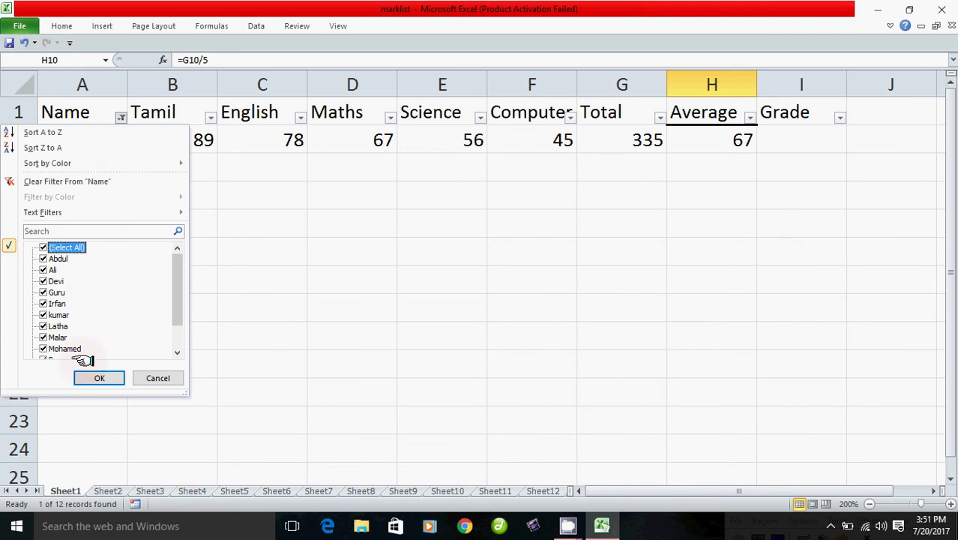
{"action": "left_click", "coordinate": [101, 378]}
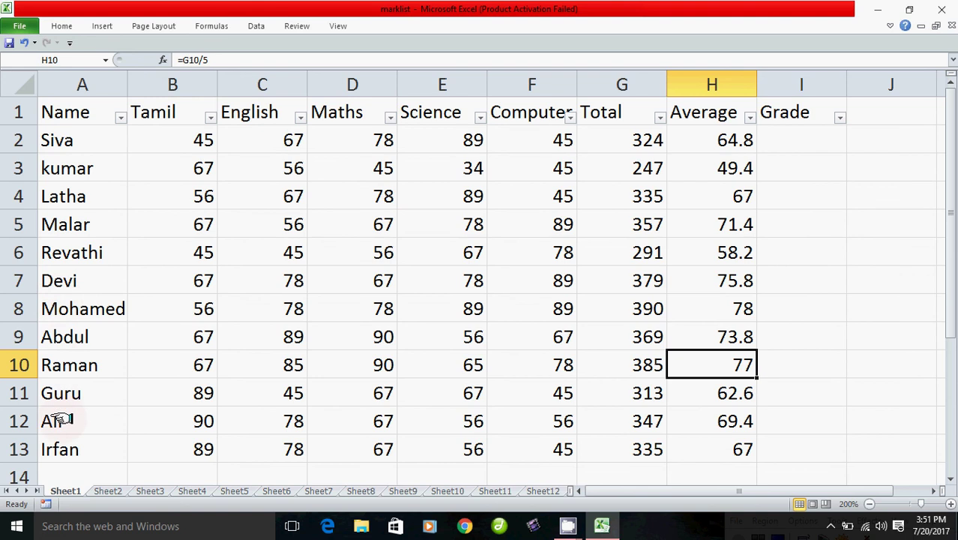
Step: Filter the Name column with a Begins With text filter to show only names starting with "r"
{"action": "left_click", "coordinate": [120, 117]}
{"action": "mouse_move", "coordinate": [66, 212]}
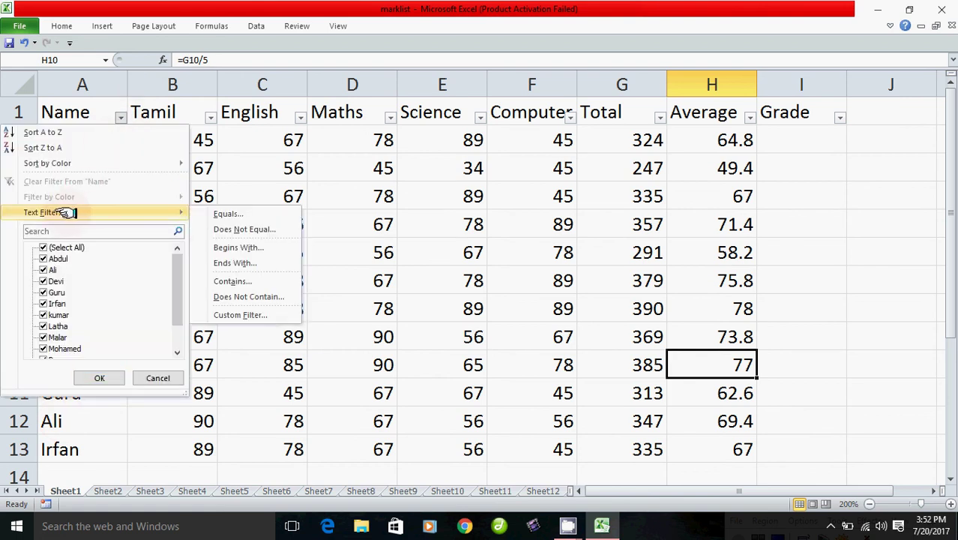
{"action": "left_click", "coordinate": [239, 248]}
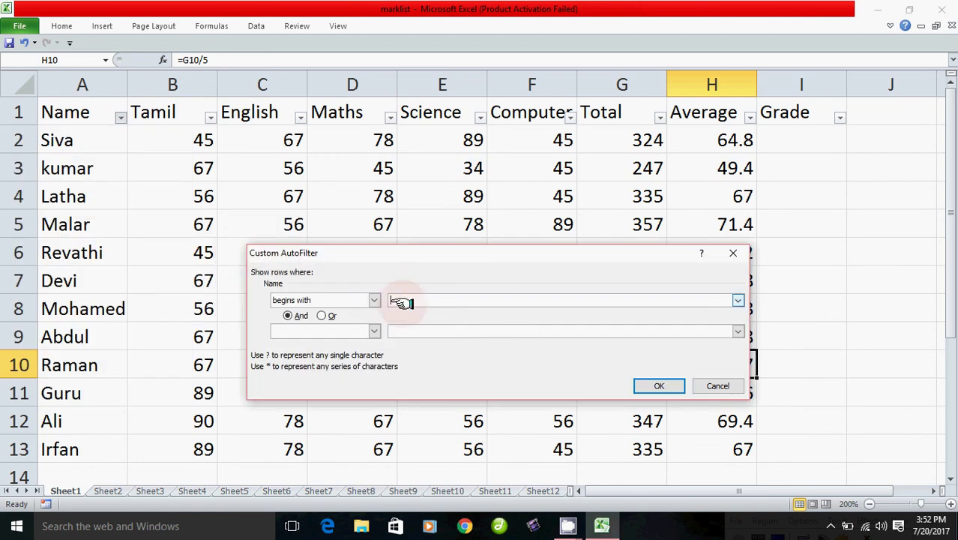
{"action": "type", "text": "r"}
{"action": "left_click", "coordinate": [666, 385]}
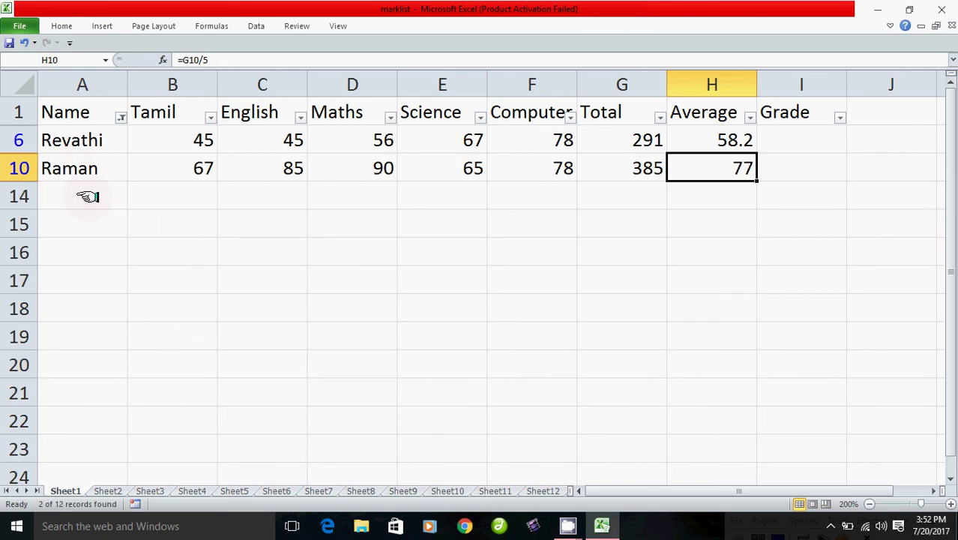
Step: Restore all students in the mark list by reselecting all values in the Name column's filter
{"action": "left_click", "coordinate": [121, 117]}
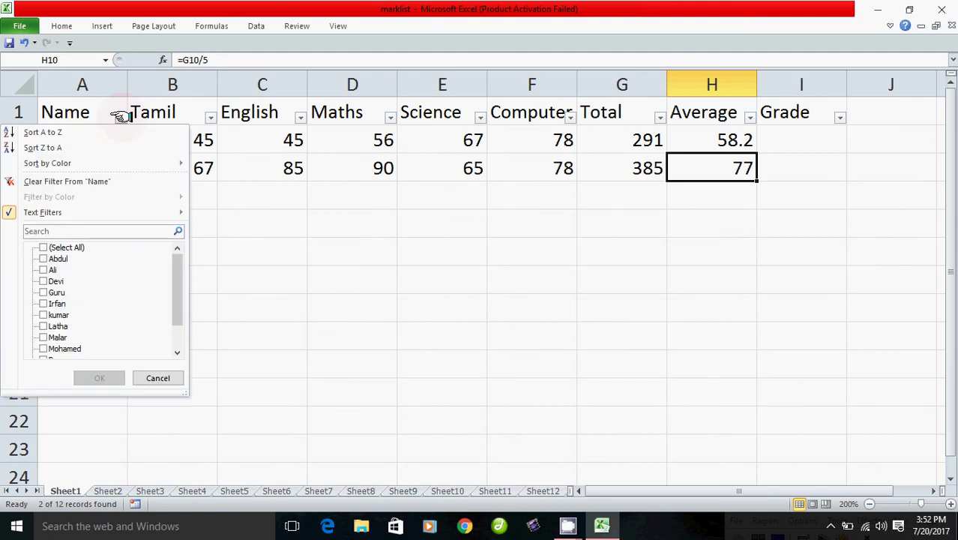
{"action": "left_click", "coordinate": [43, 248]}
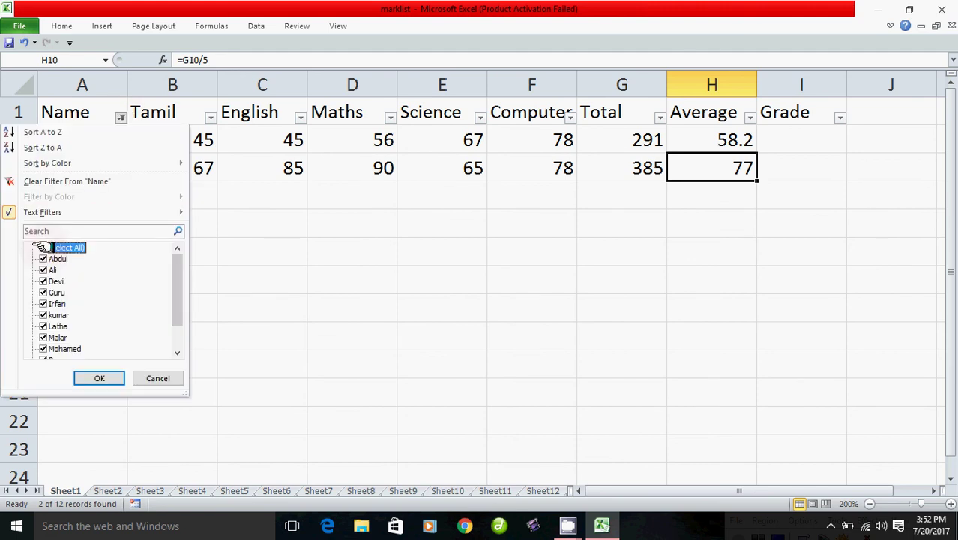
{"action": "left_click", "coordinate": [95, 377]}
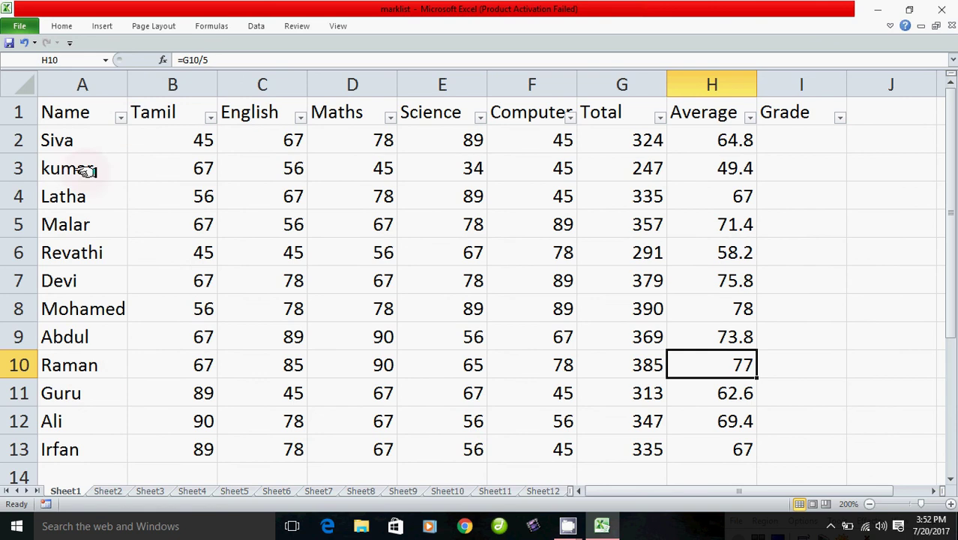
Step: Sort the mark list by the Name column in A to Z order
{"action": "left_click", "coordinate": [120, 117]}
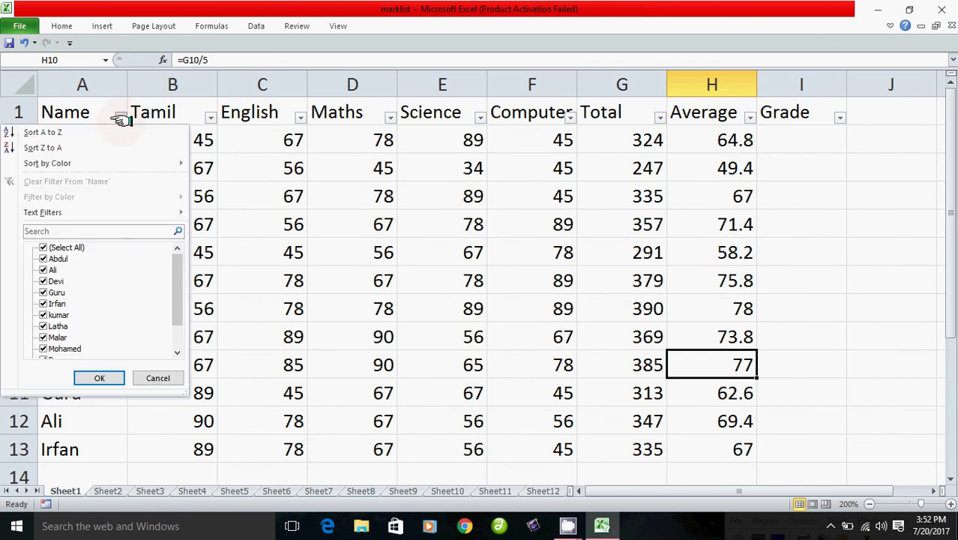
{"action": "left_click", "coordinate": [56, 131]}
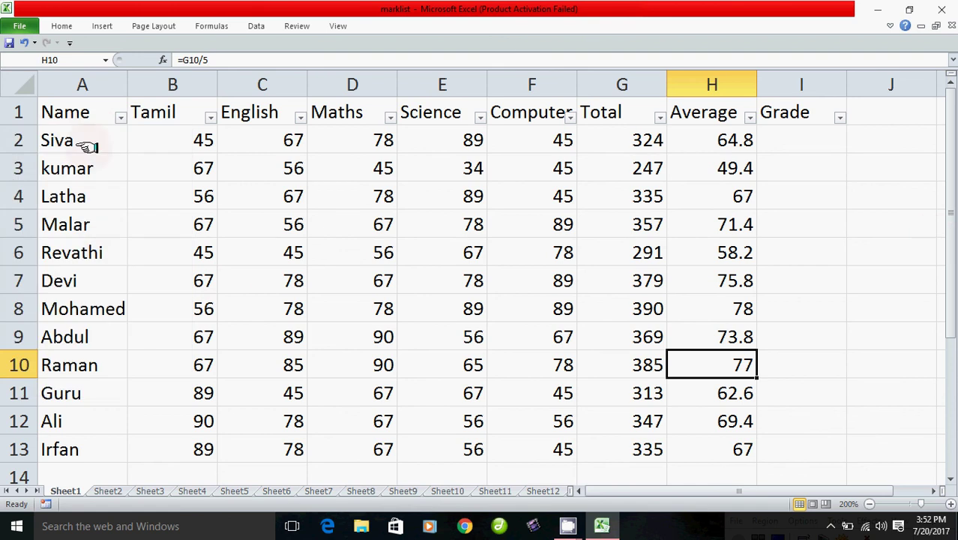
{"action": "left_click", "coordinate": [120, 118]}
{"action": "left_click", "coordinate": [75, 131]}
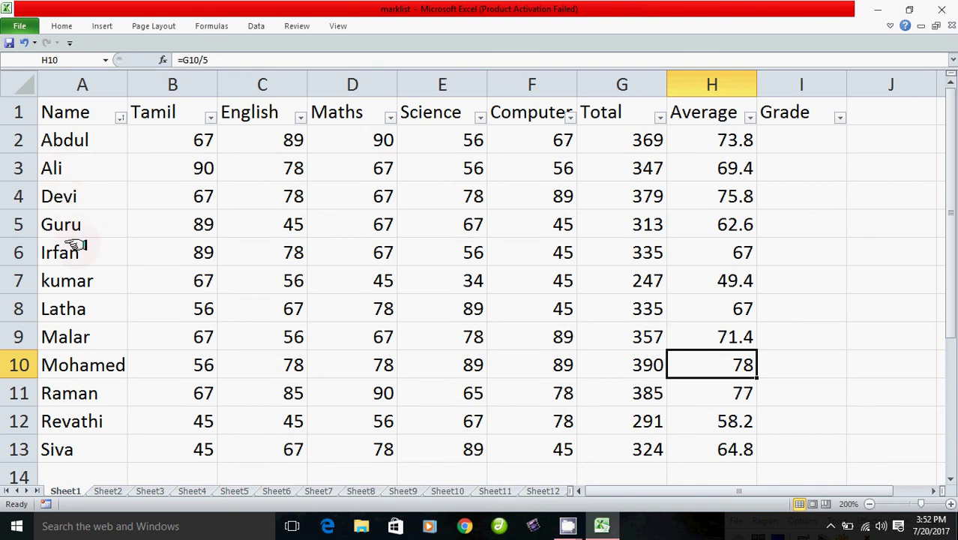
Step: Sort the mark list by Name from Z to A and return it to A to Z order
{"action": "left_click", "coordinate": [120, 118]}
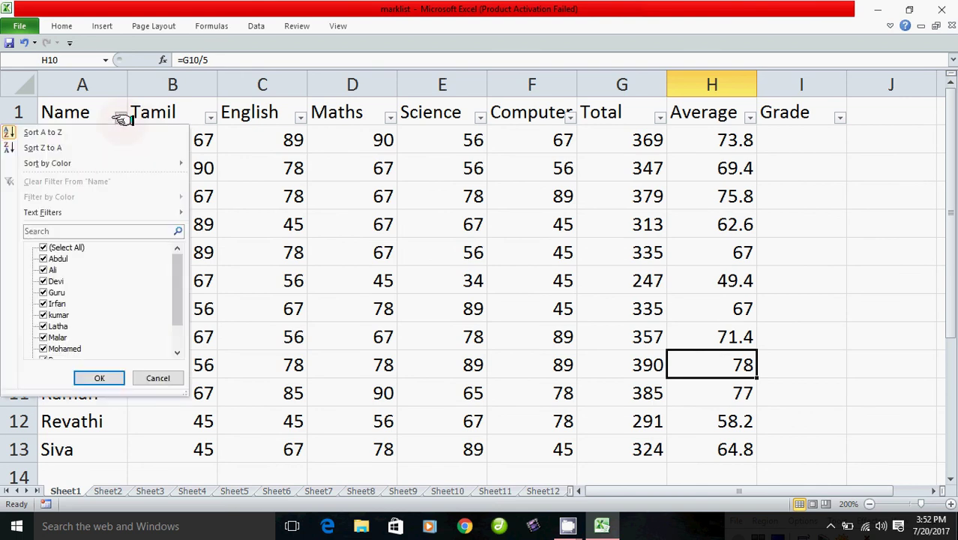
{"action": "left_click", "coordinate": [66, 147]}
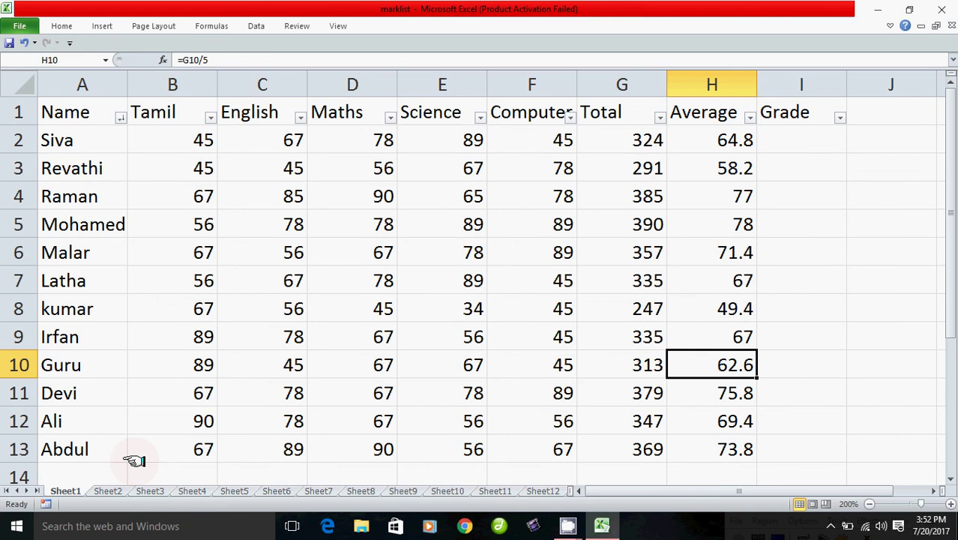
{"action": "left_click", "coordinate": [120, 117]}
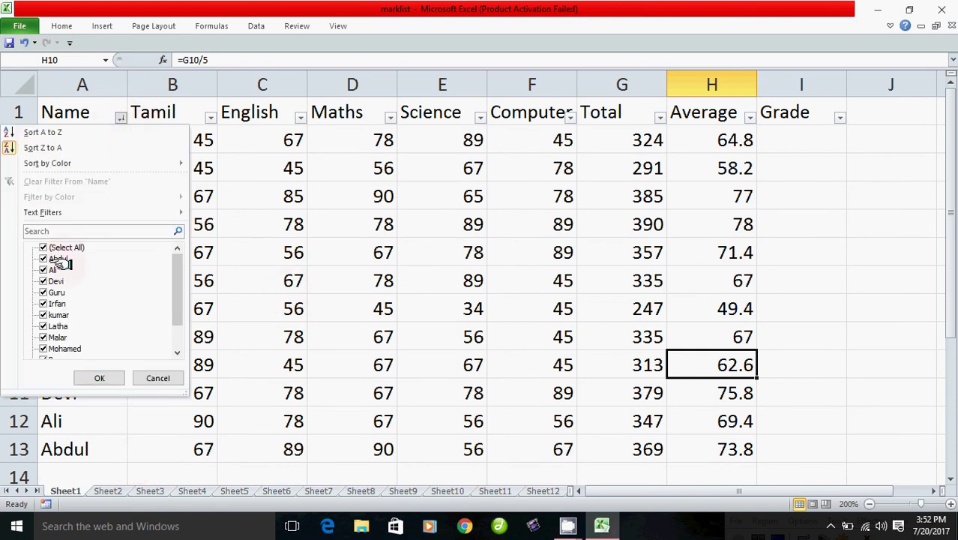
{"action": "left_click", "coordinate": [64, 133]}
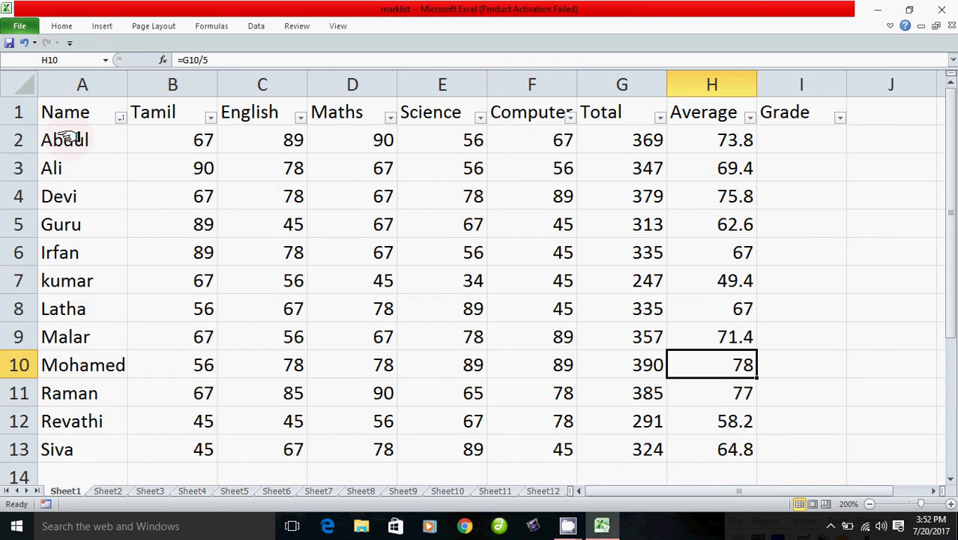
Step: Examine the text filter choices for Name and the sort and filter options of the Computer, Total and Average columns
{"action": "left_click", "coordinate": [121, 118]}
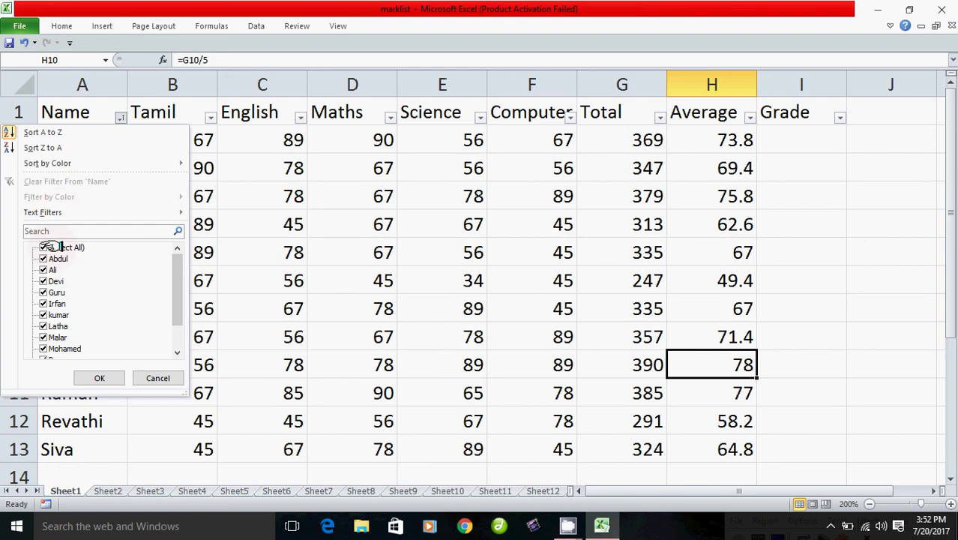
{"action": "mouse_move", "coordinate": [56, 212]}
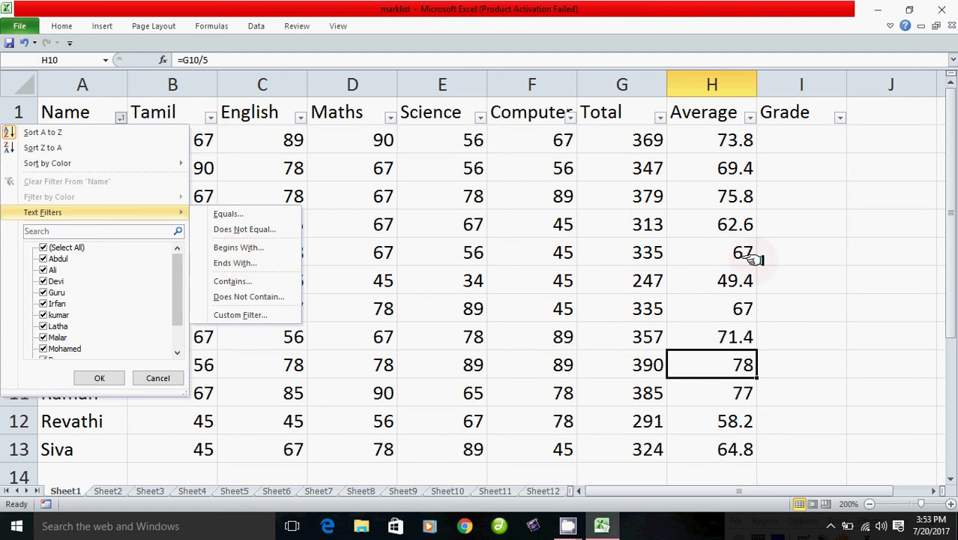
{"action": "left_click", "coordinate": [851, 233]}
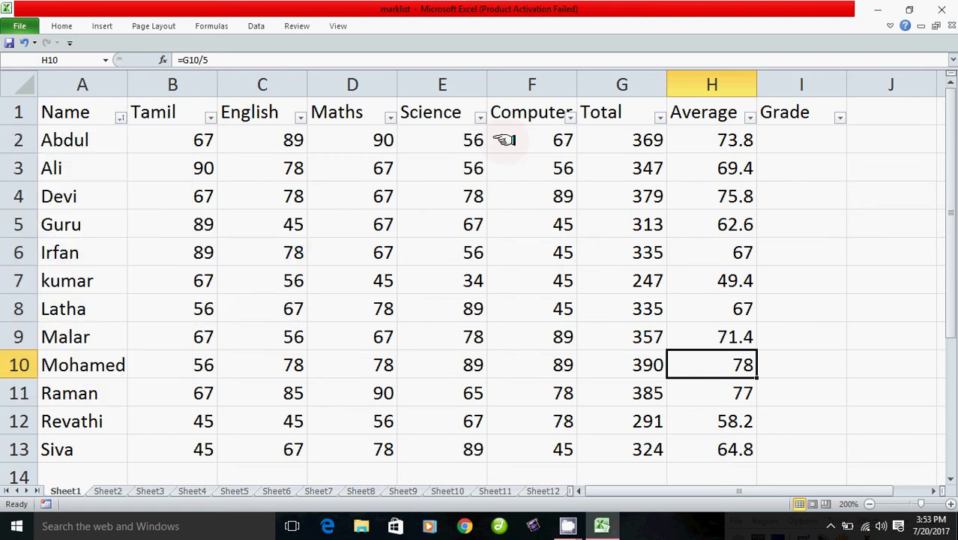
{"action": "left_click", "coordinate": [570, 117]}
{"action": "left_click", "coordinate": [828, 193]}
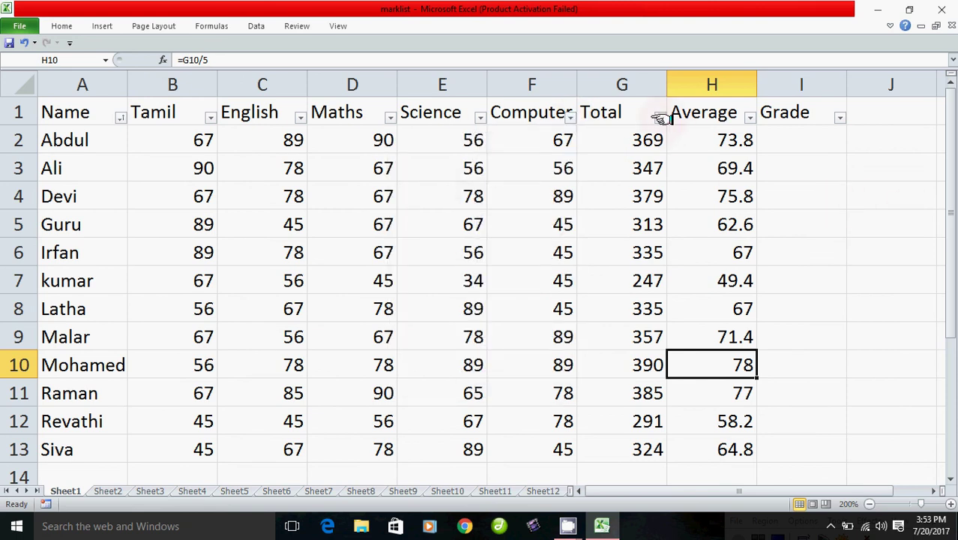
{"action": "left_click", "coordinate": [660, 117]}
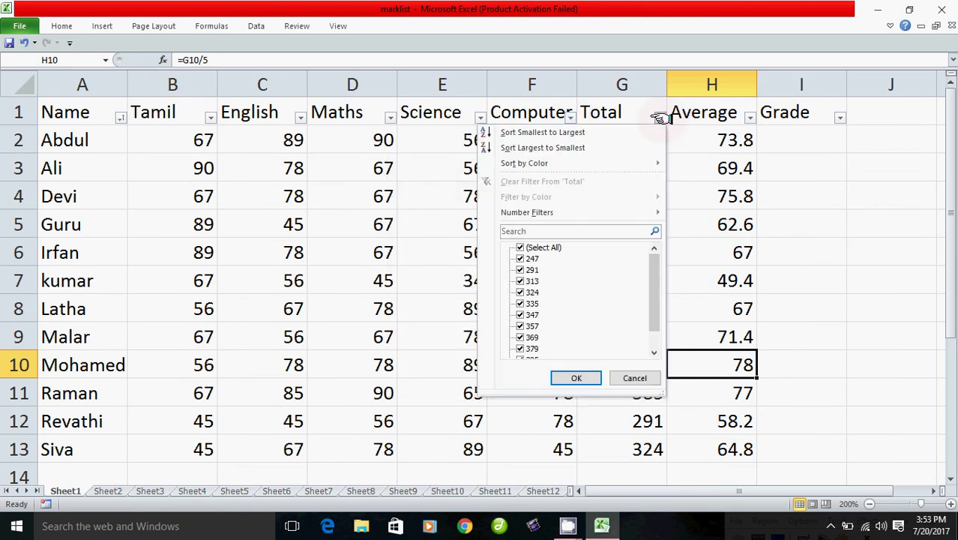
{"action": "left_click", "coordinate": [904, 276]}
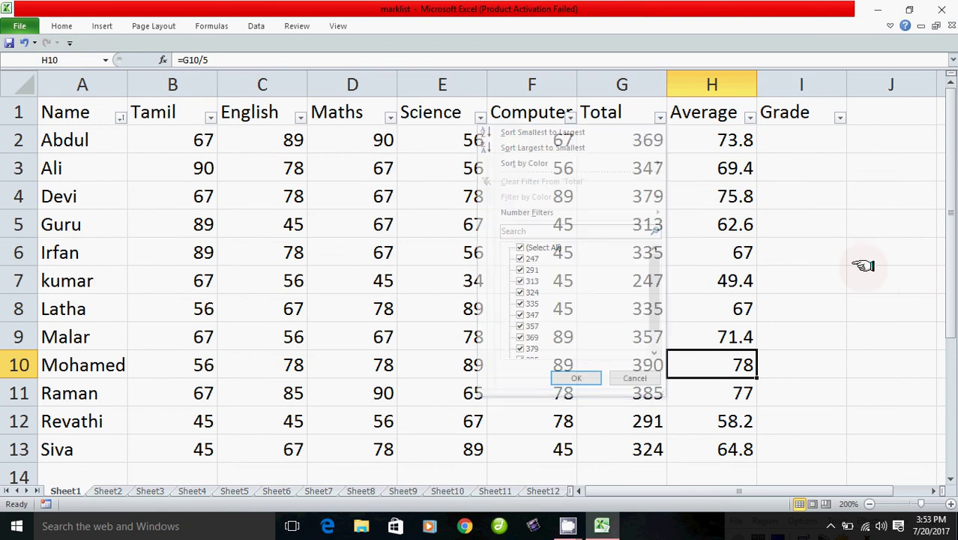
{"action": "left_click", "coordinate": [749, 117]}
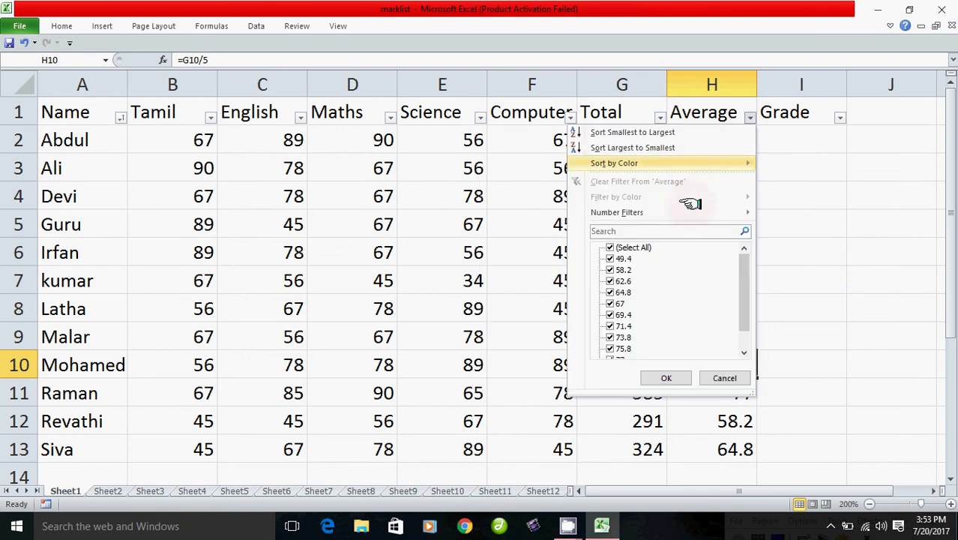
{"action": "left_click", "coordinate": [823, 311]}
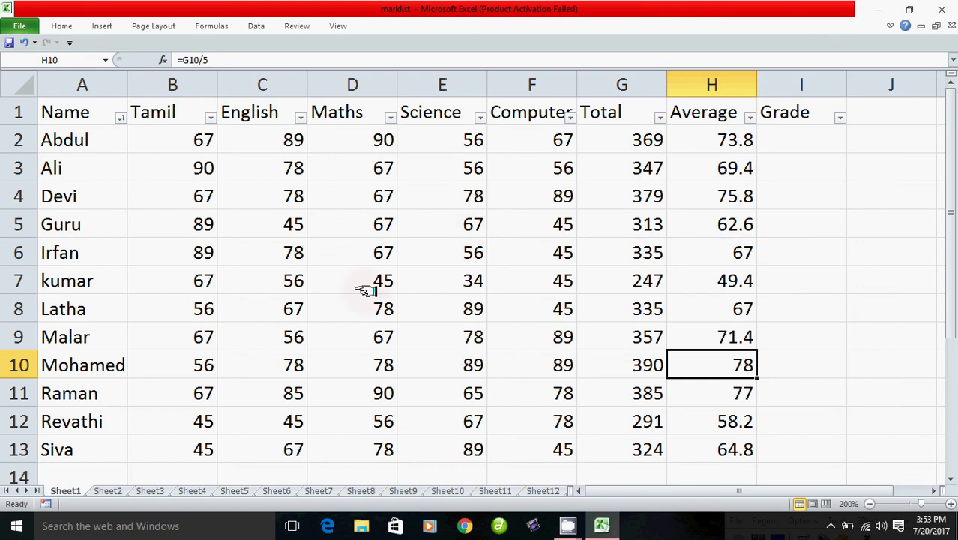